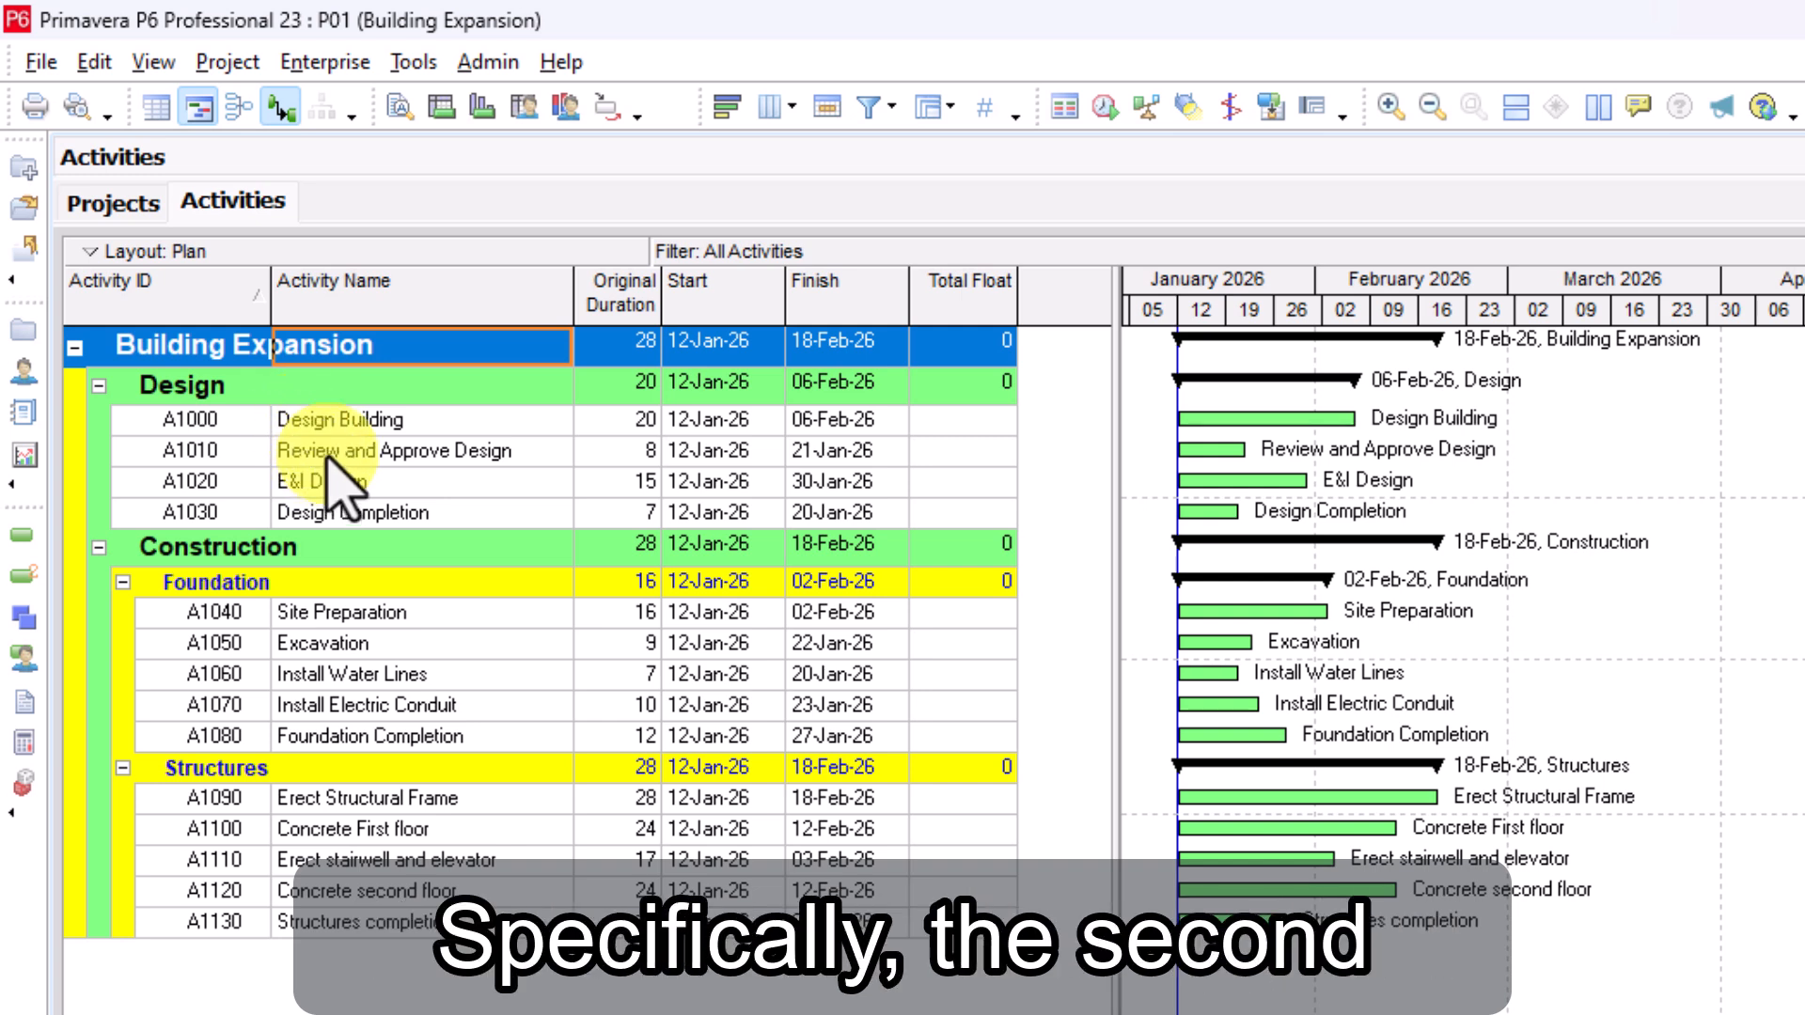
Show the activity details and assign Design Building (A1000) as predecessor of Review and Approve Design (A1010)
left_click(331, 454)
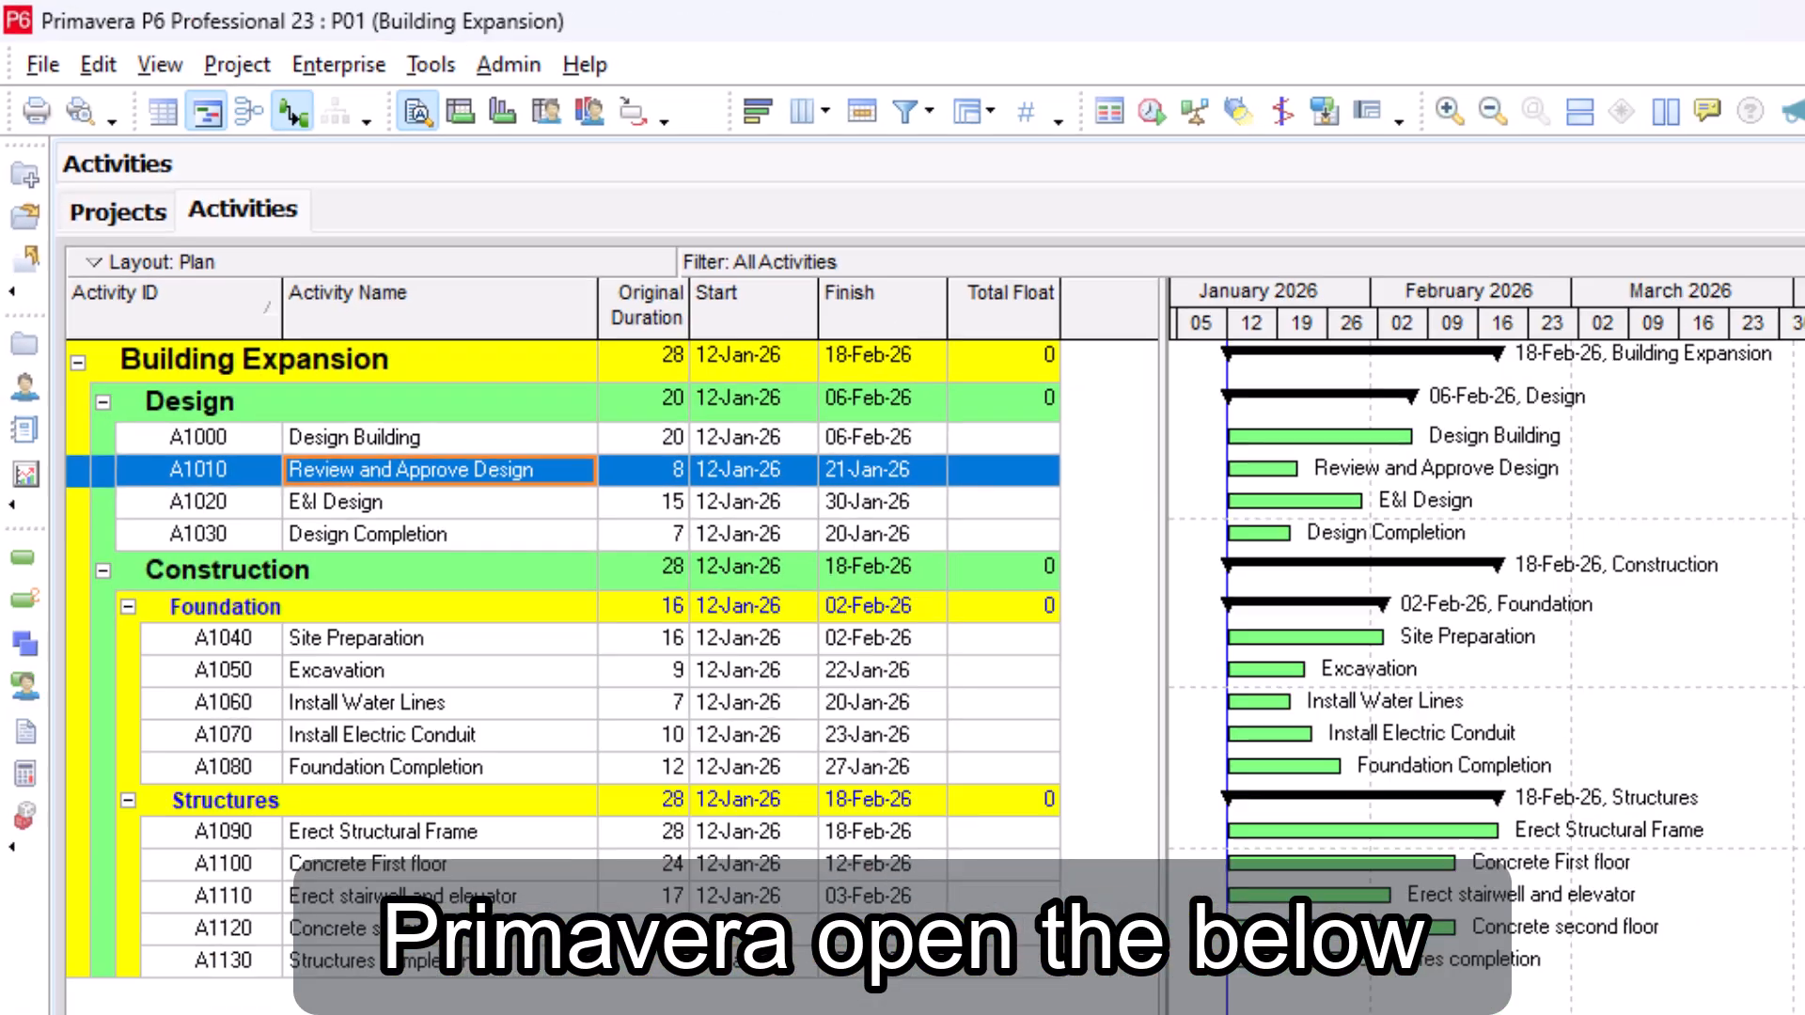
left_click(846, 233)
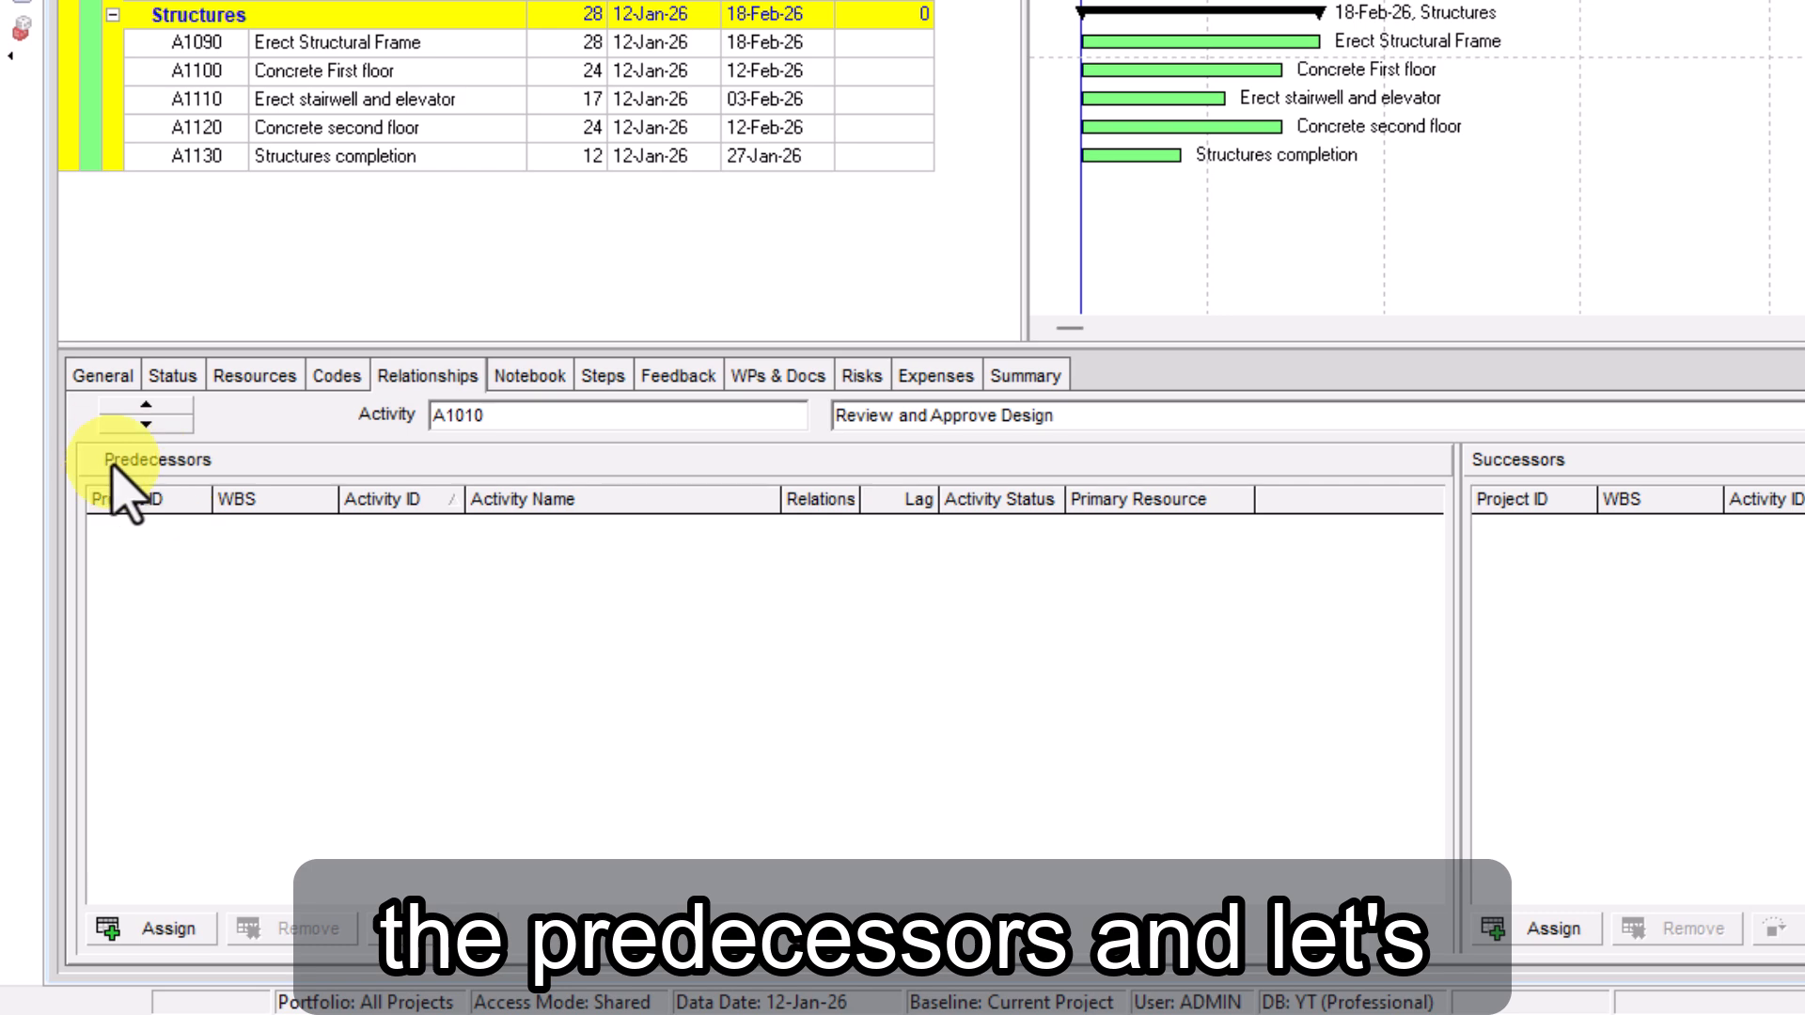
left_click(141, 929)
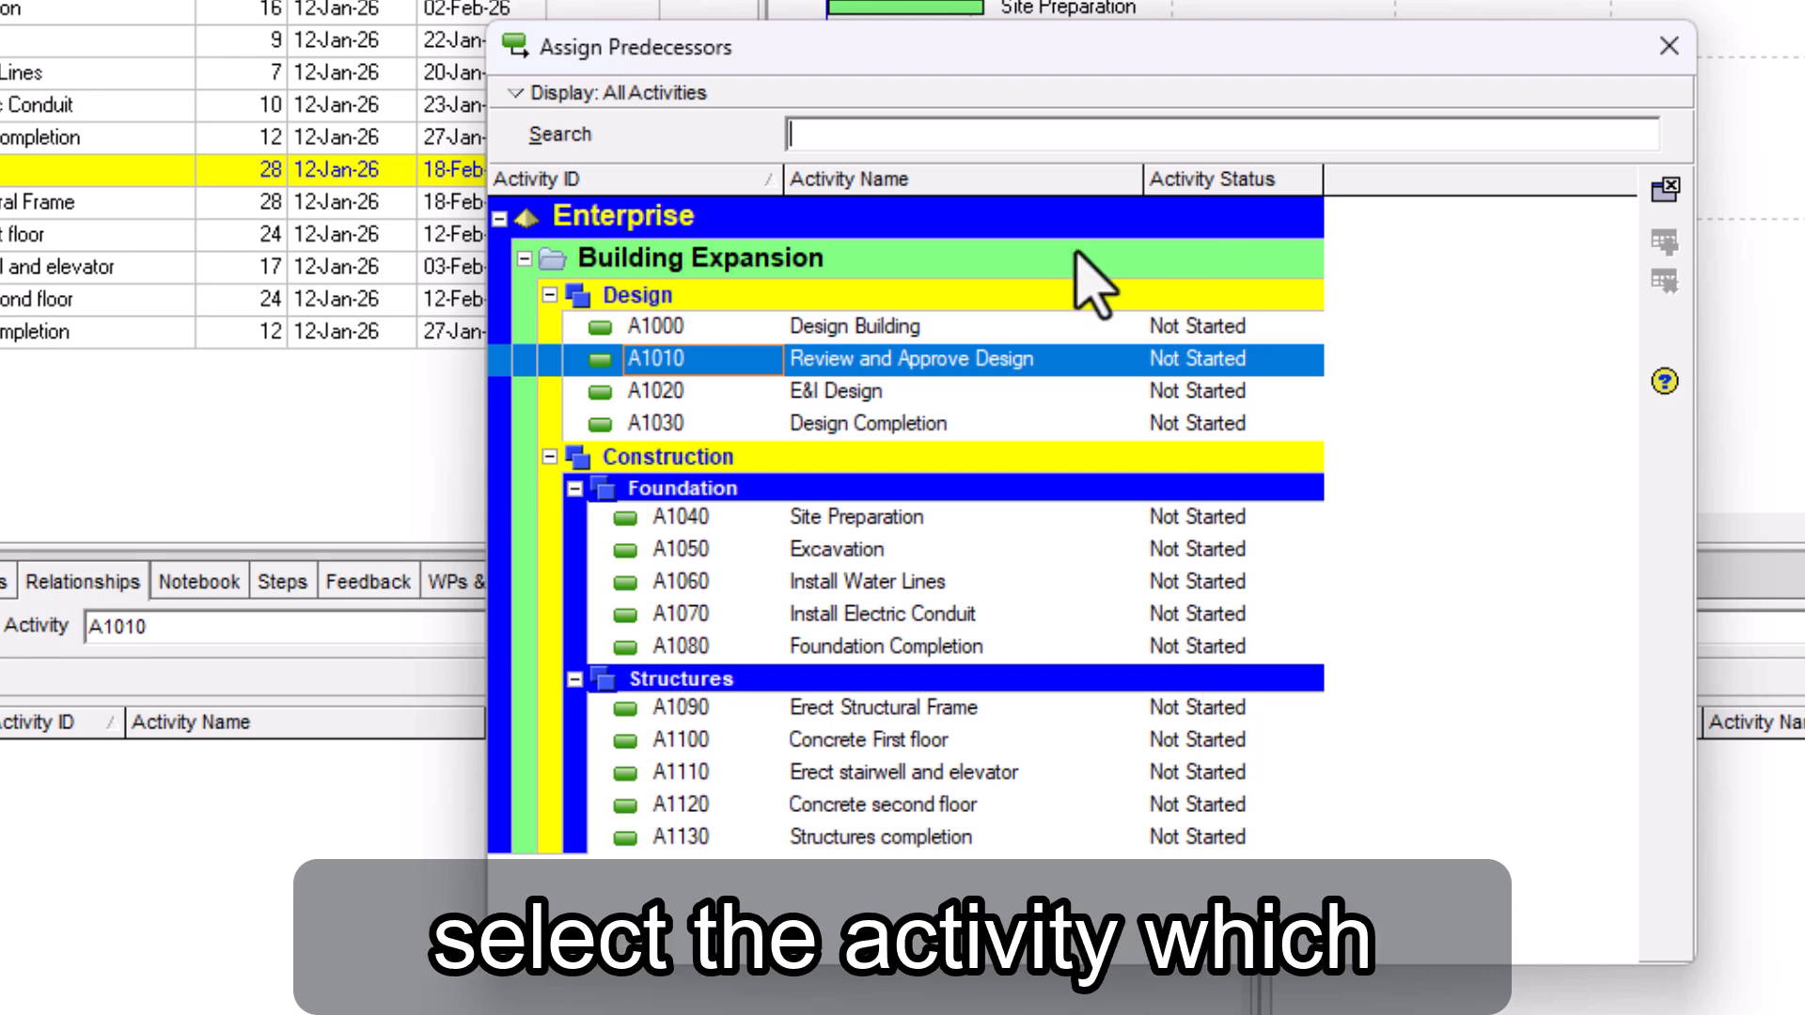
left_click(860, 326)
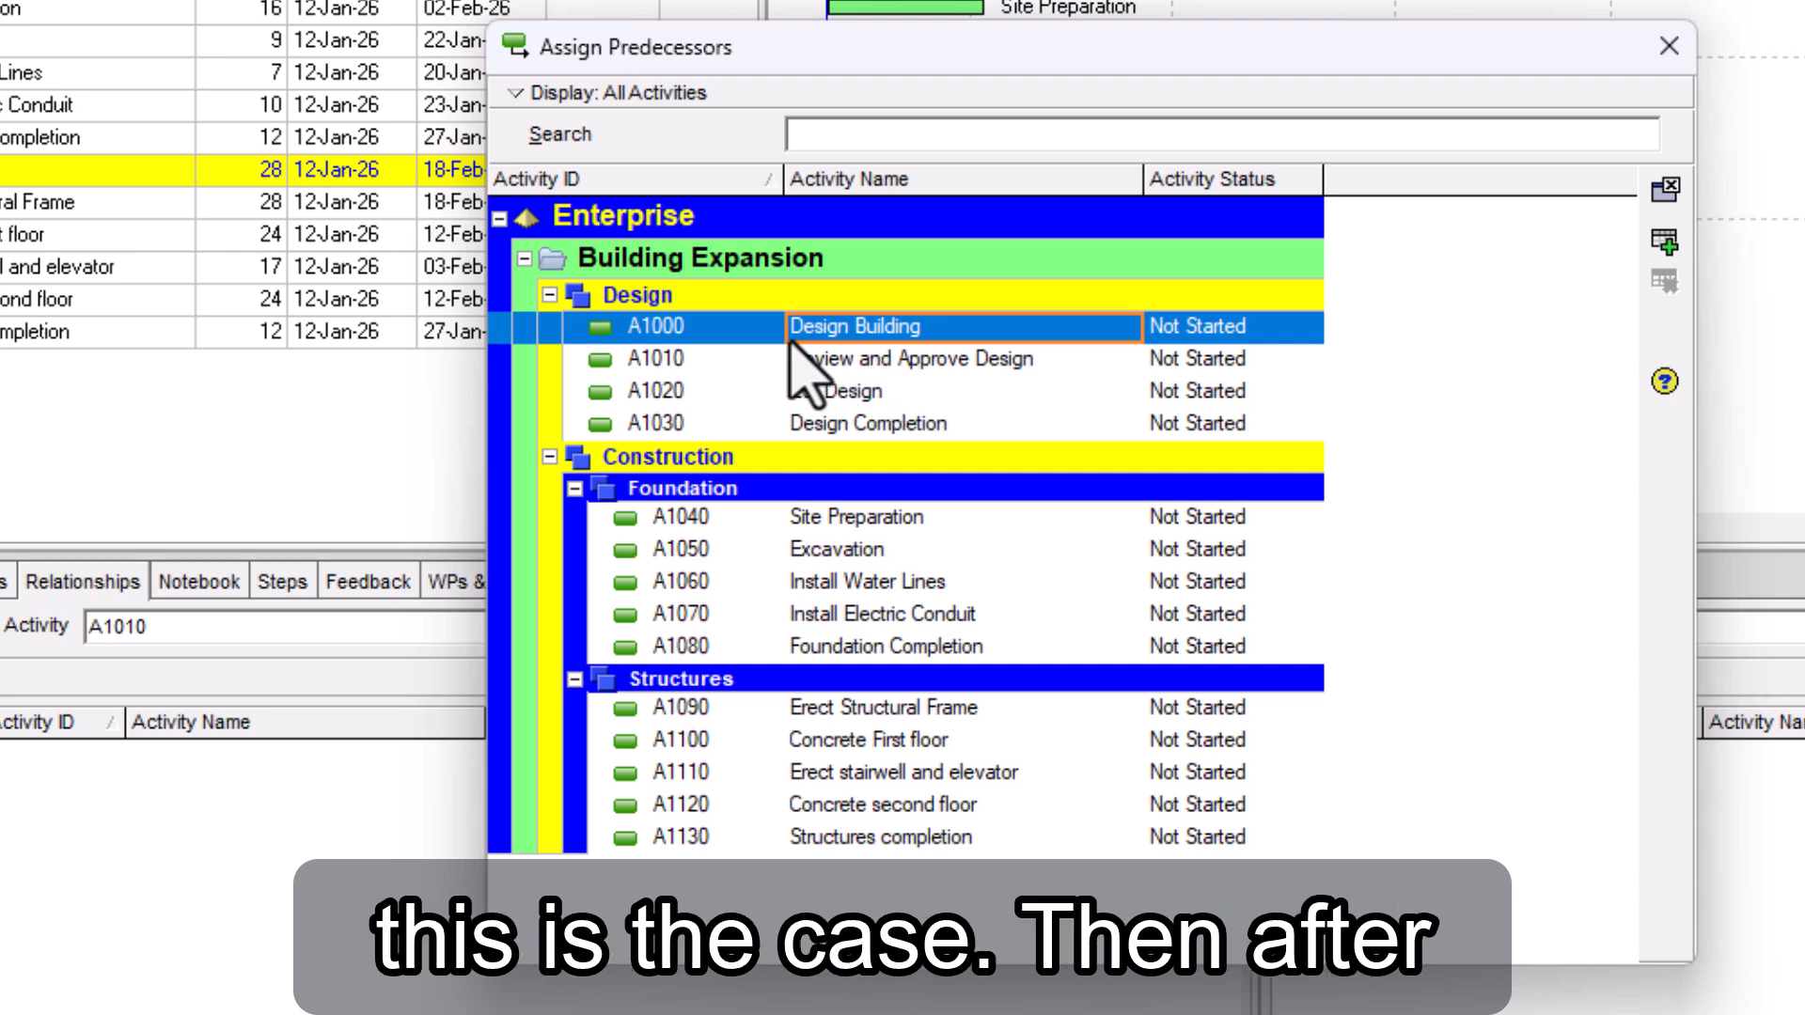
left_click(1665, 242)
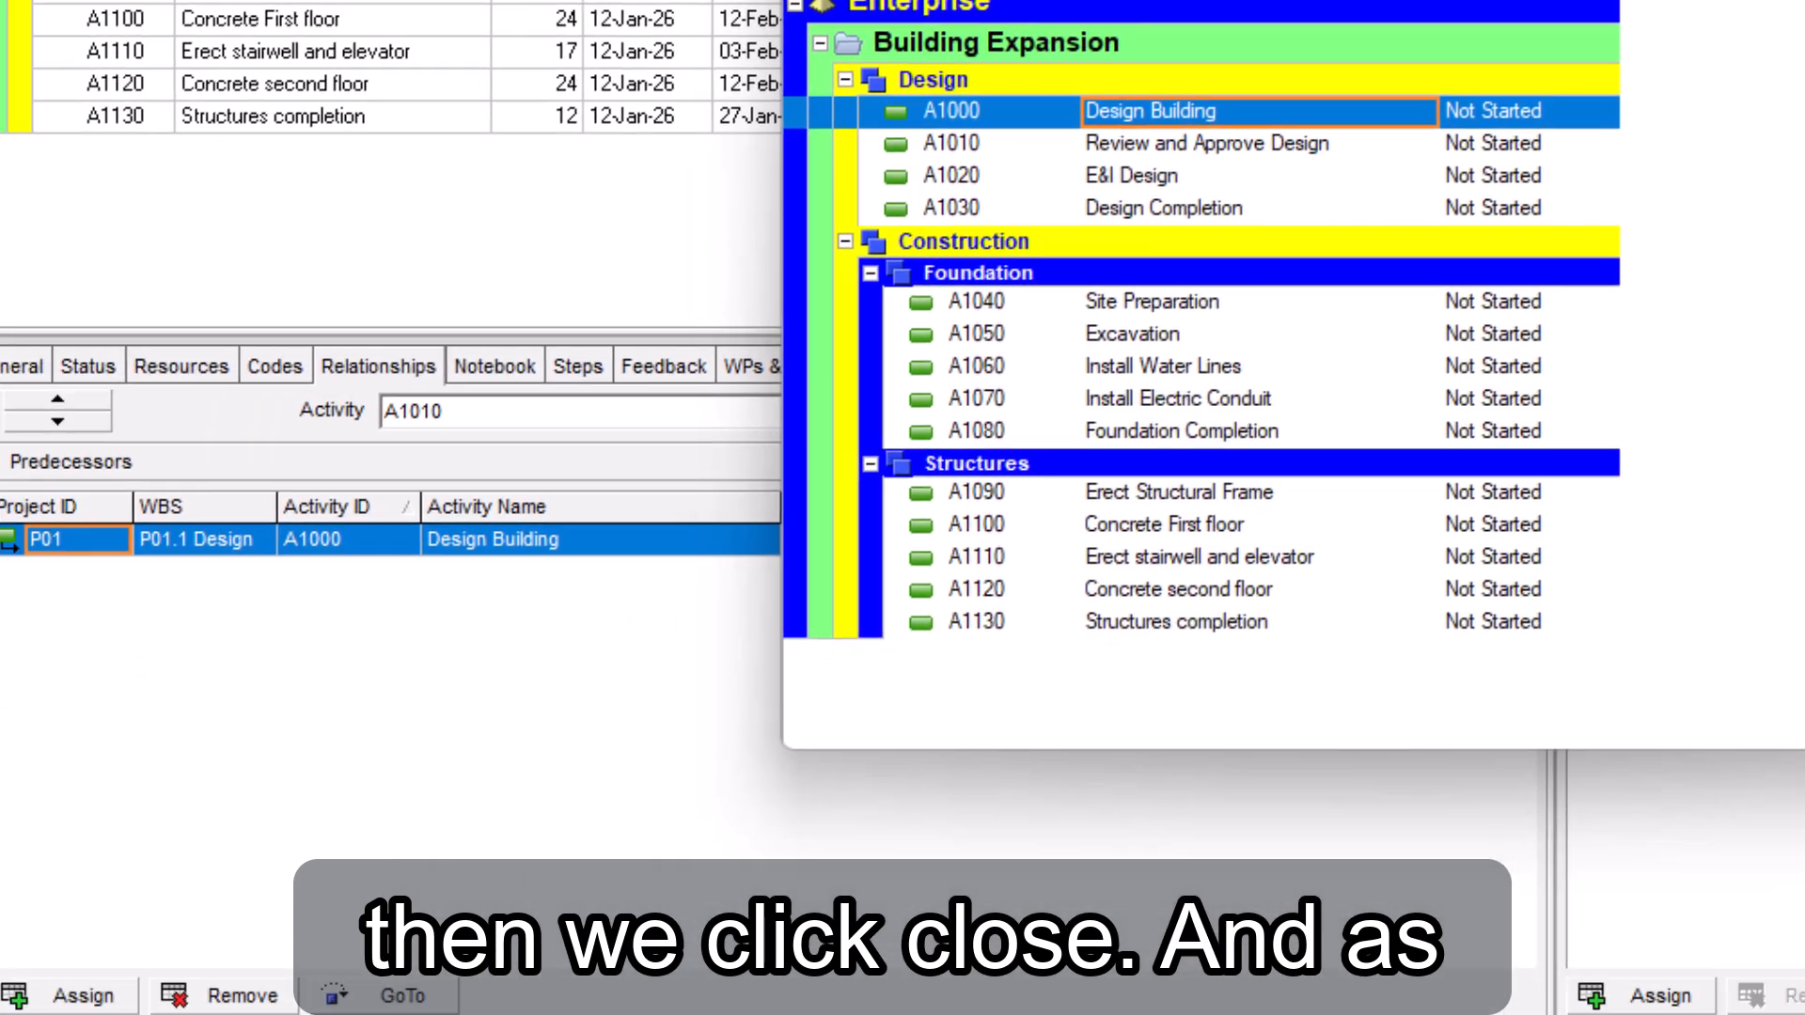
left_click(1669, 46)
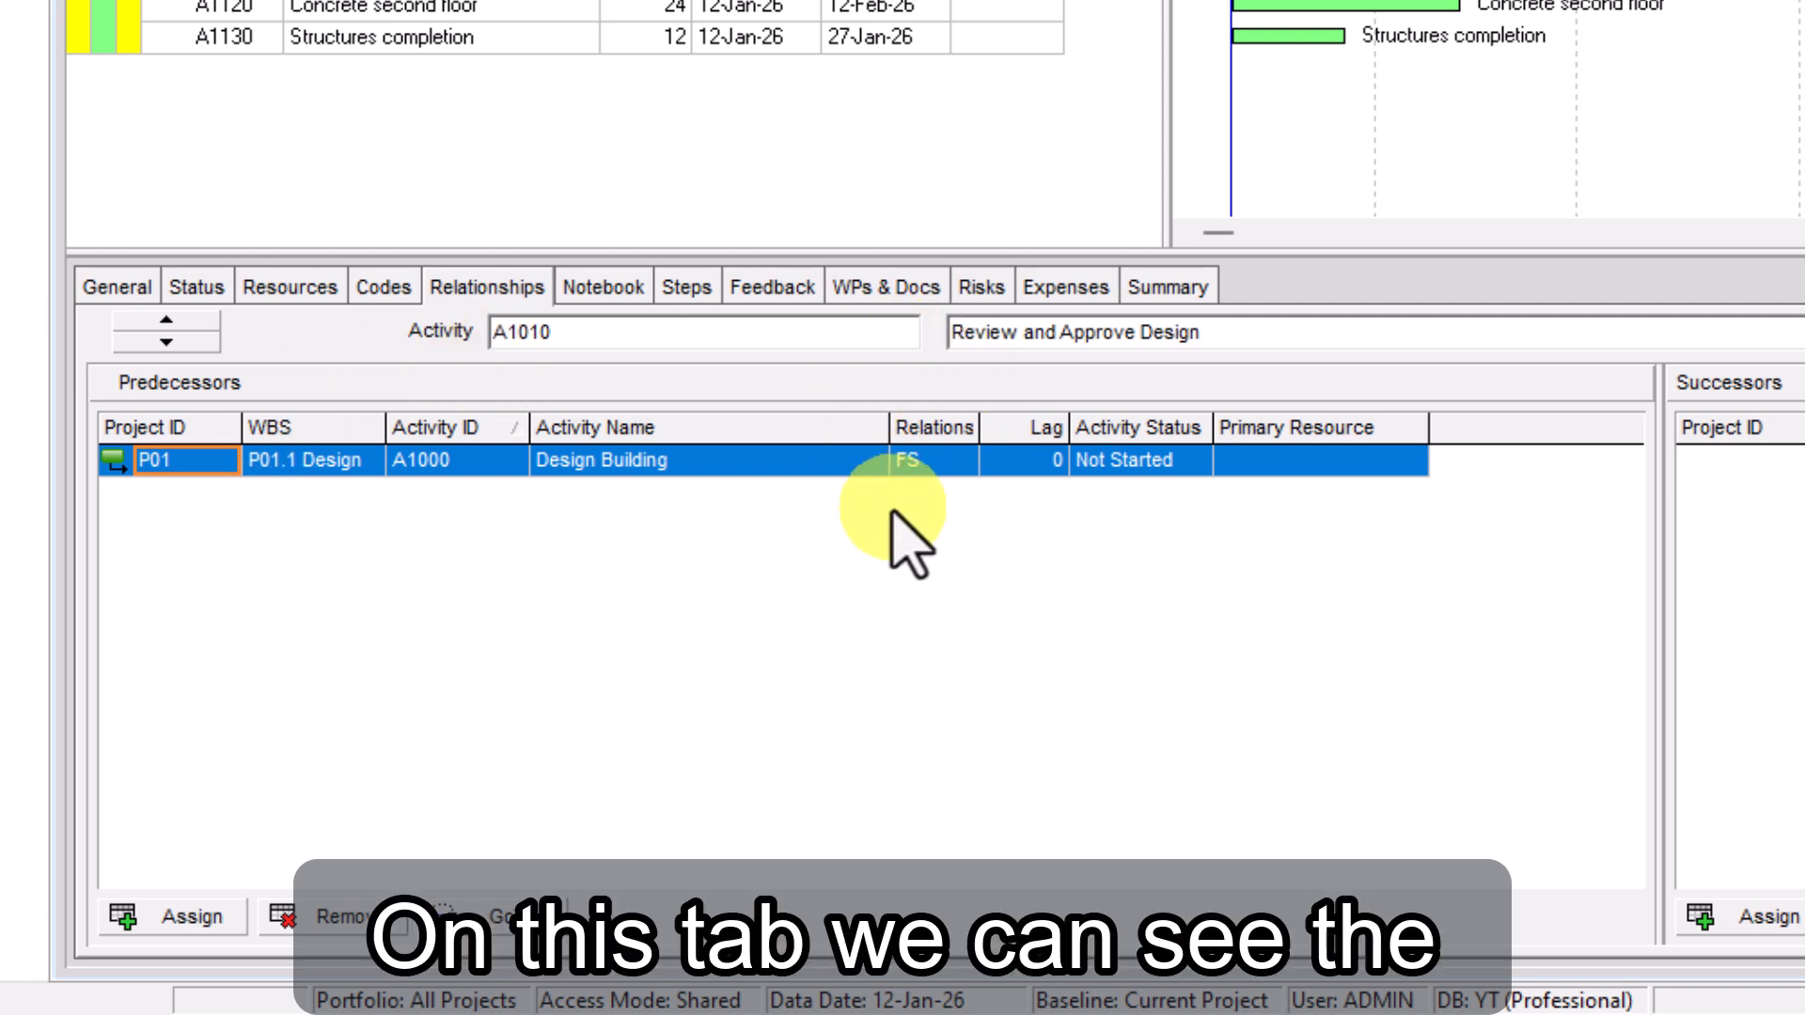
Examine the relationship types available for the Design Building predecessor of A1010
left_click(950, 460)
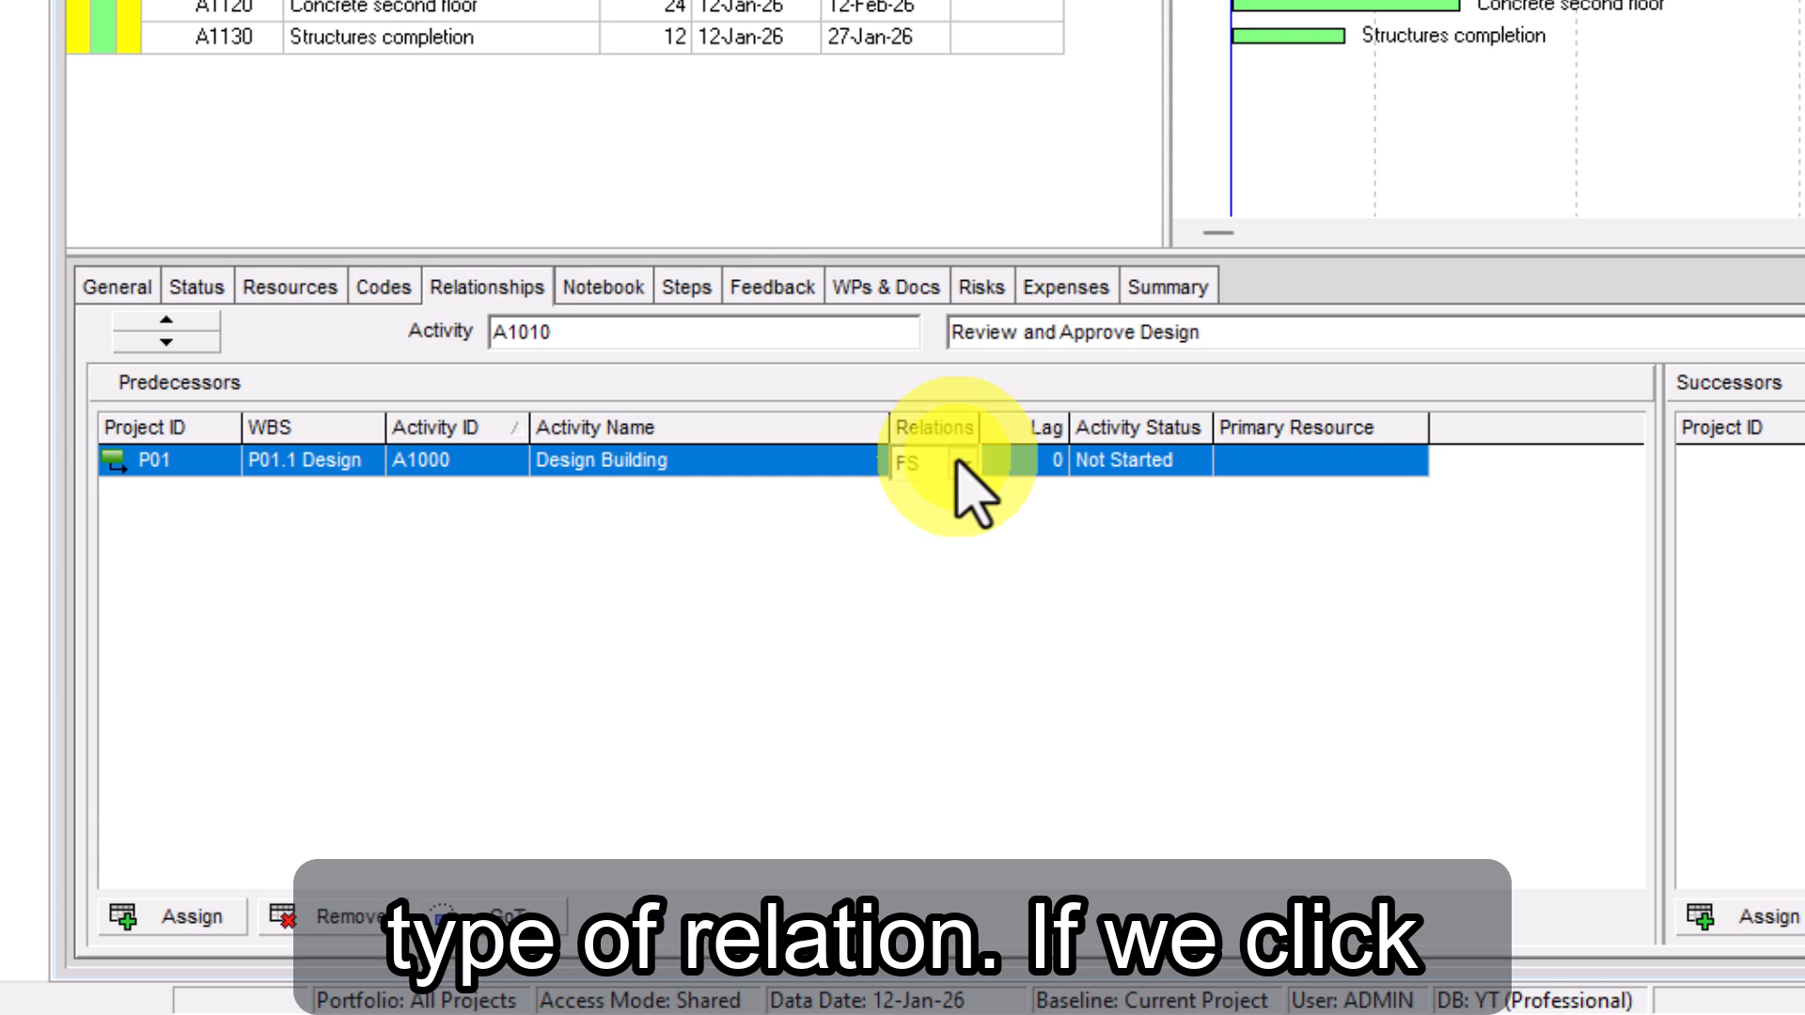
left_click(961, 461)
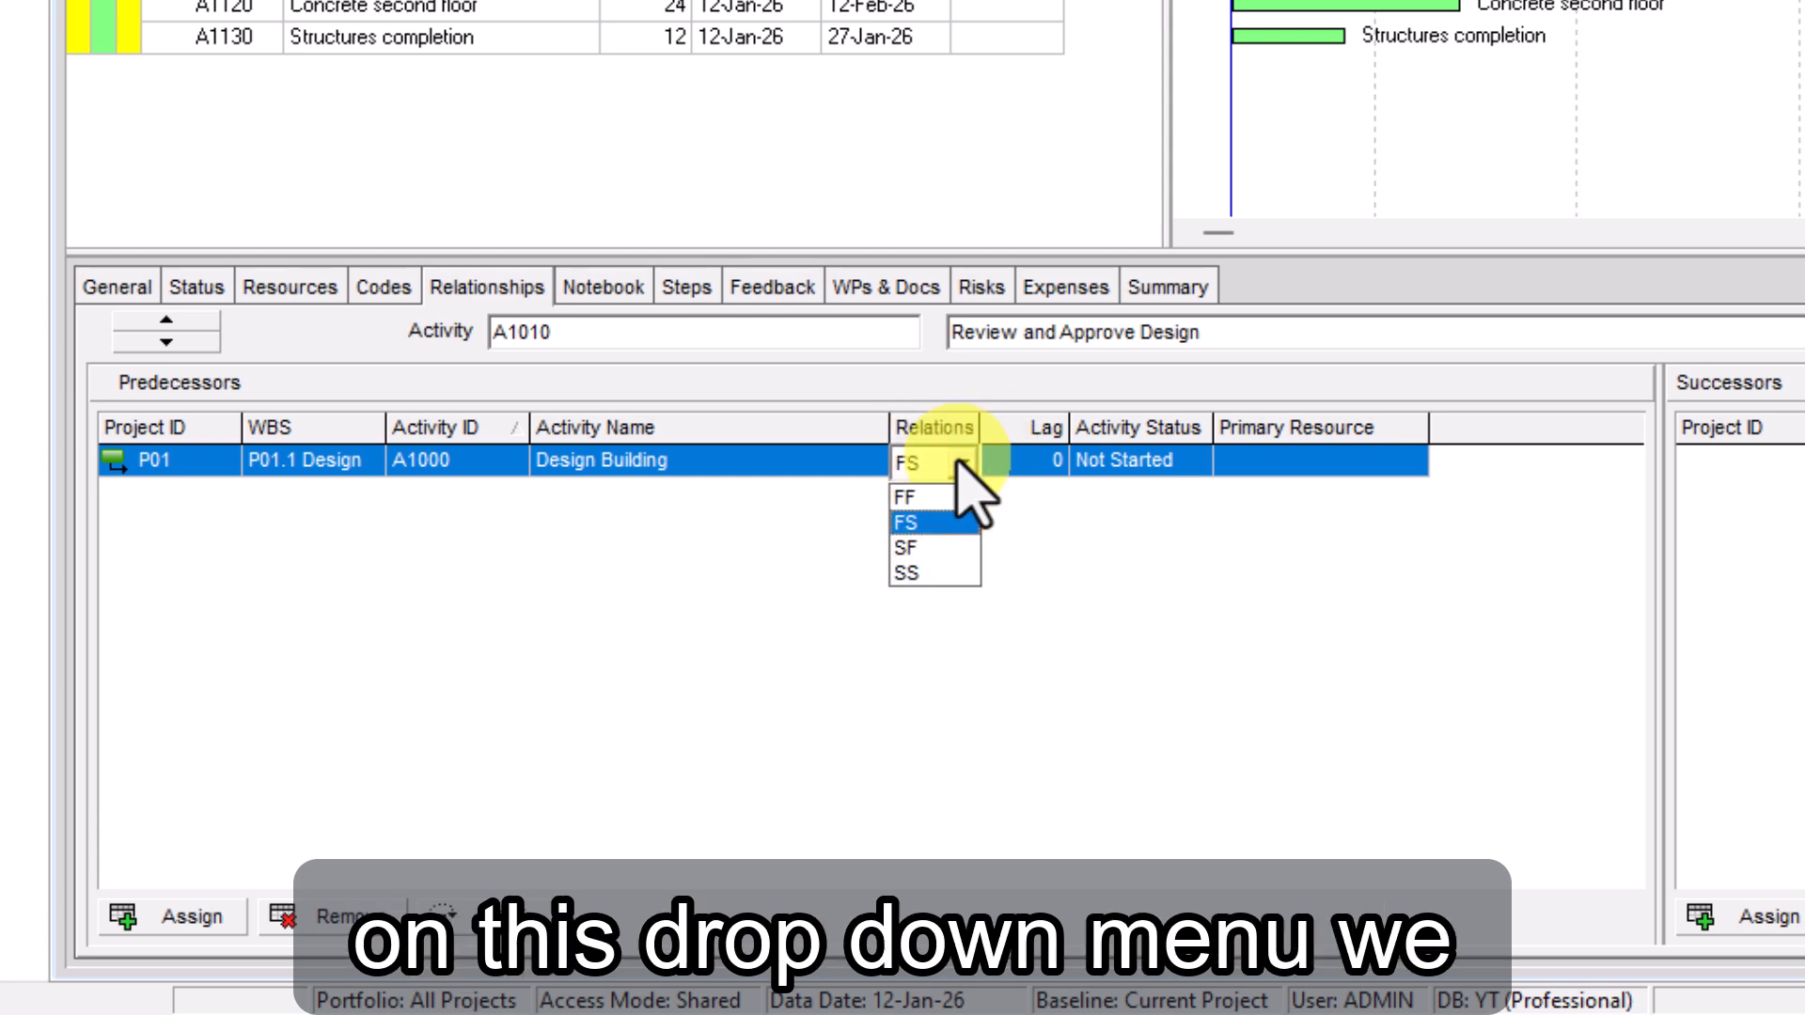
left_click(958, 461)
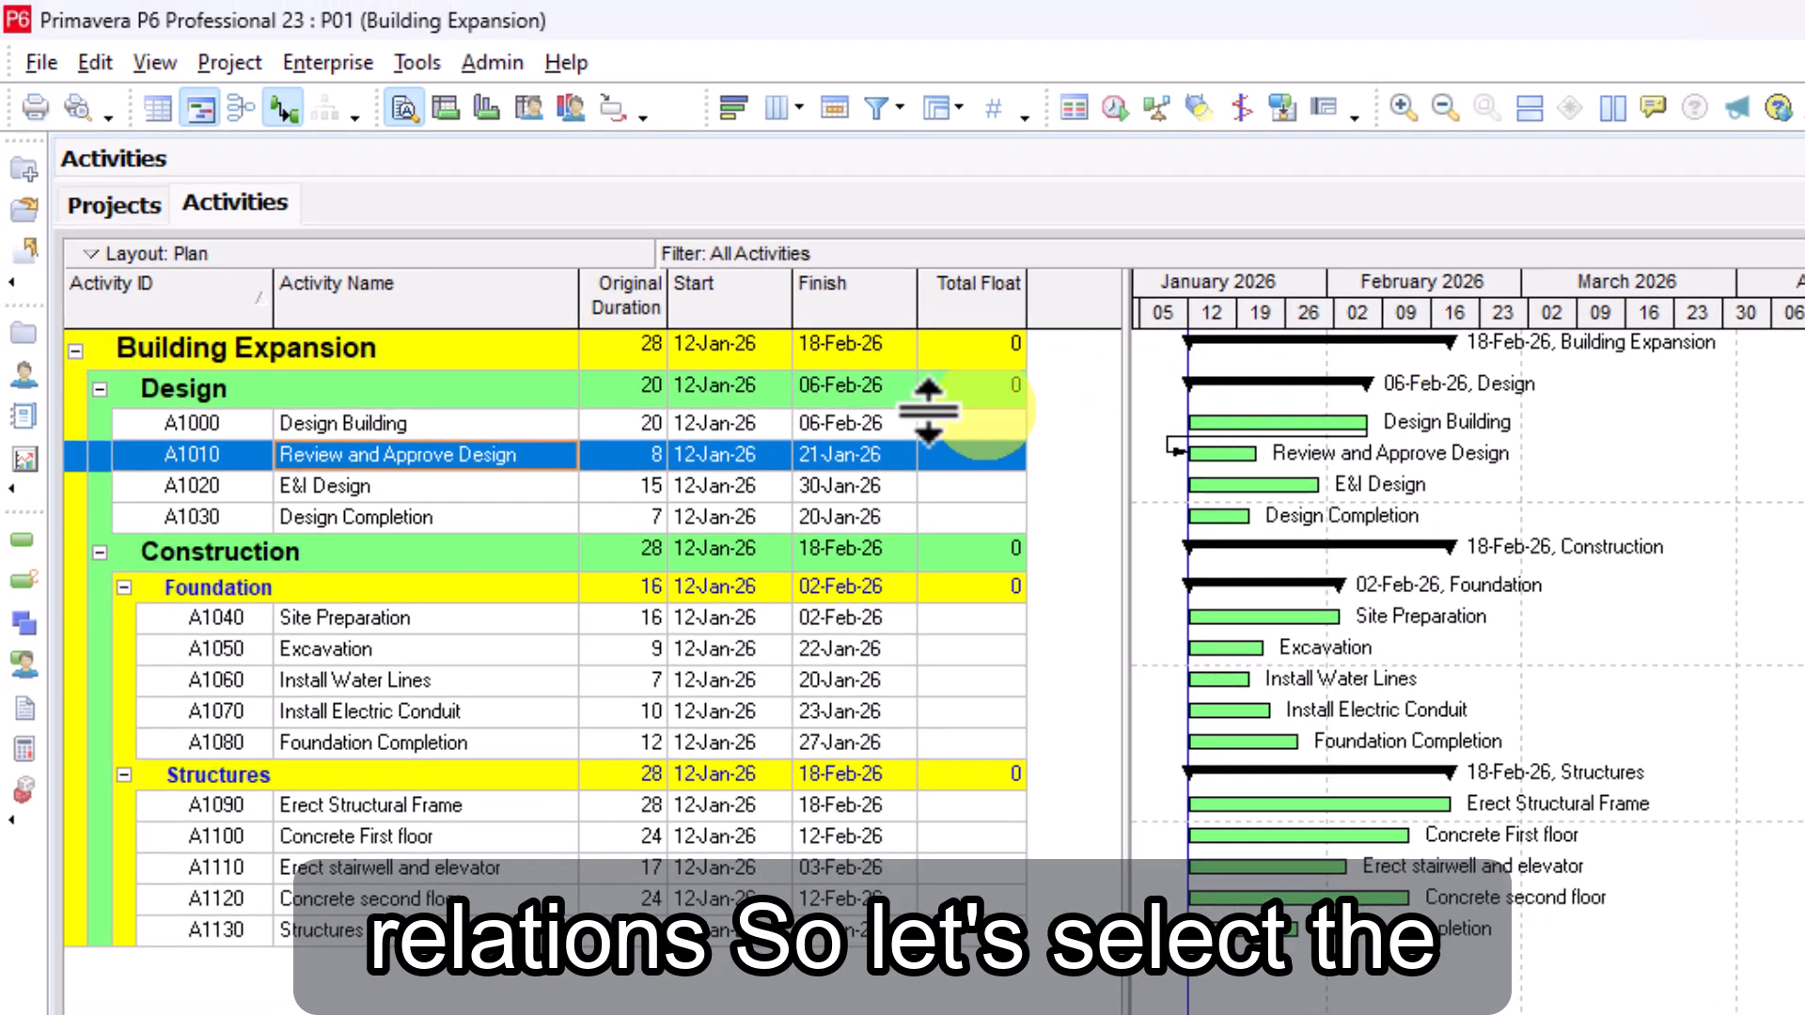
Assign Design Building (A1000) as predecessor of the E&I Design activity (A1020)
left_click(302, 485)
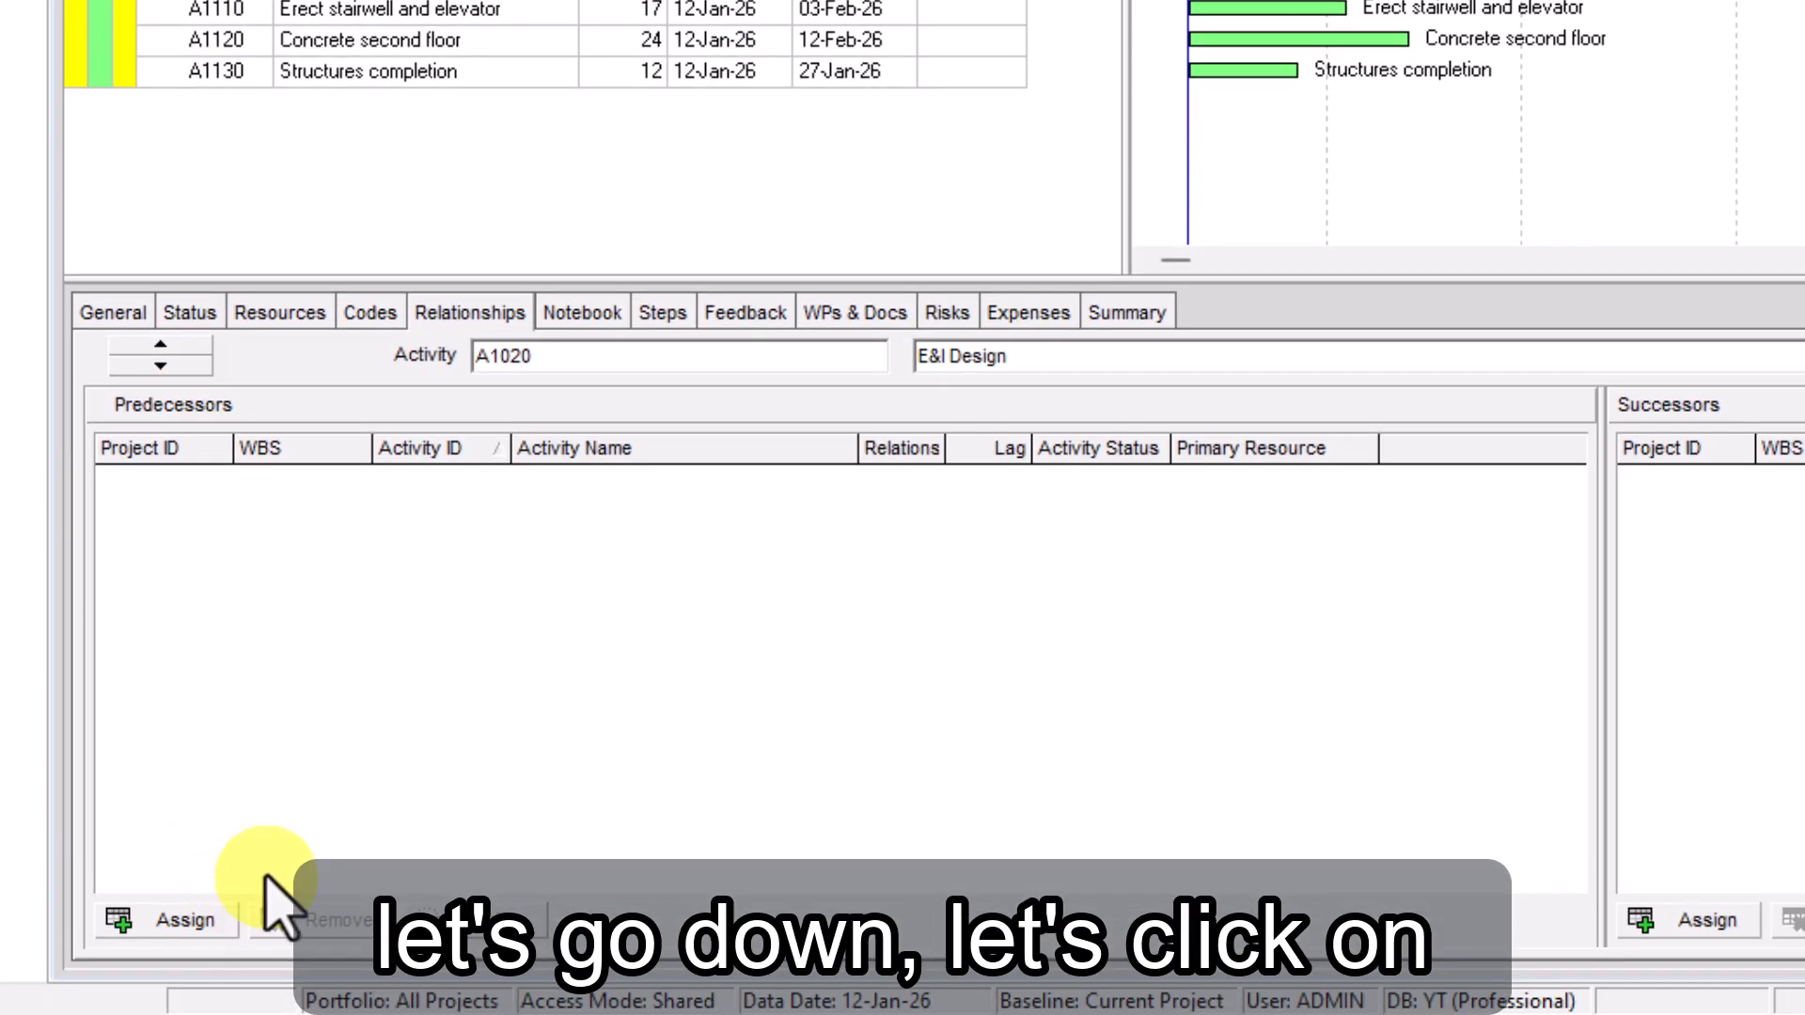
left_click(181, 913)
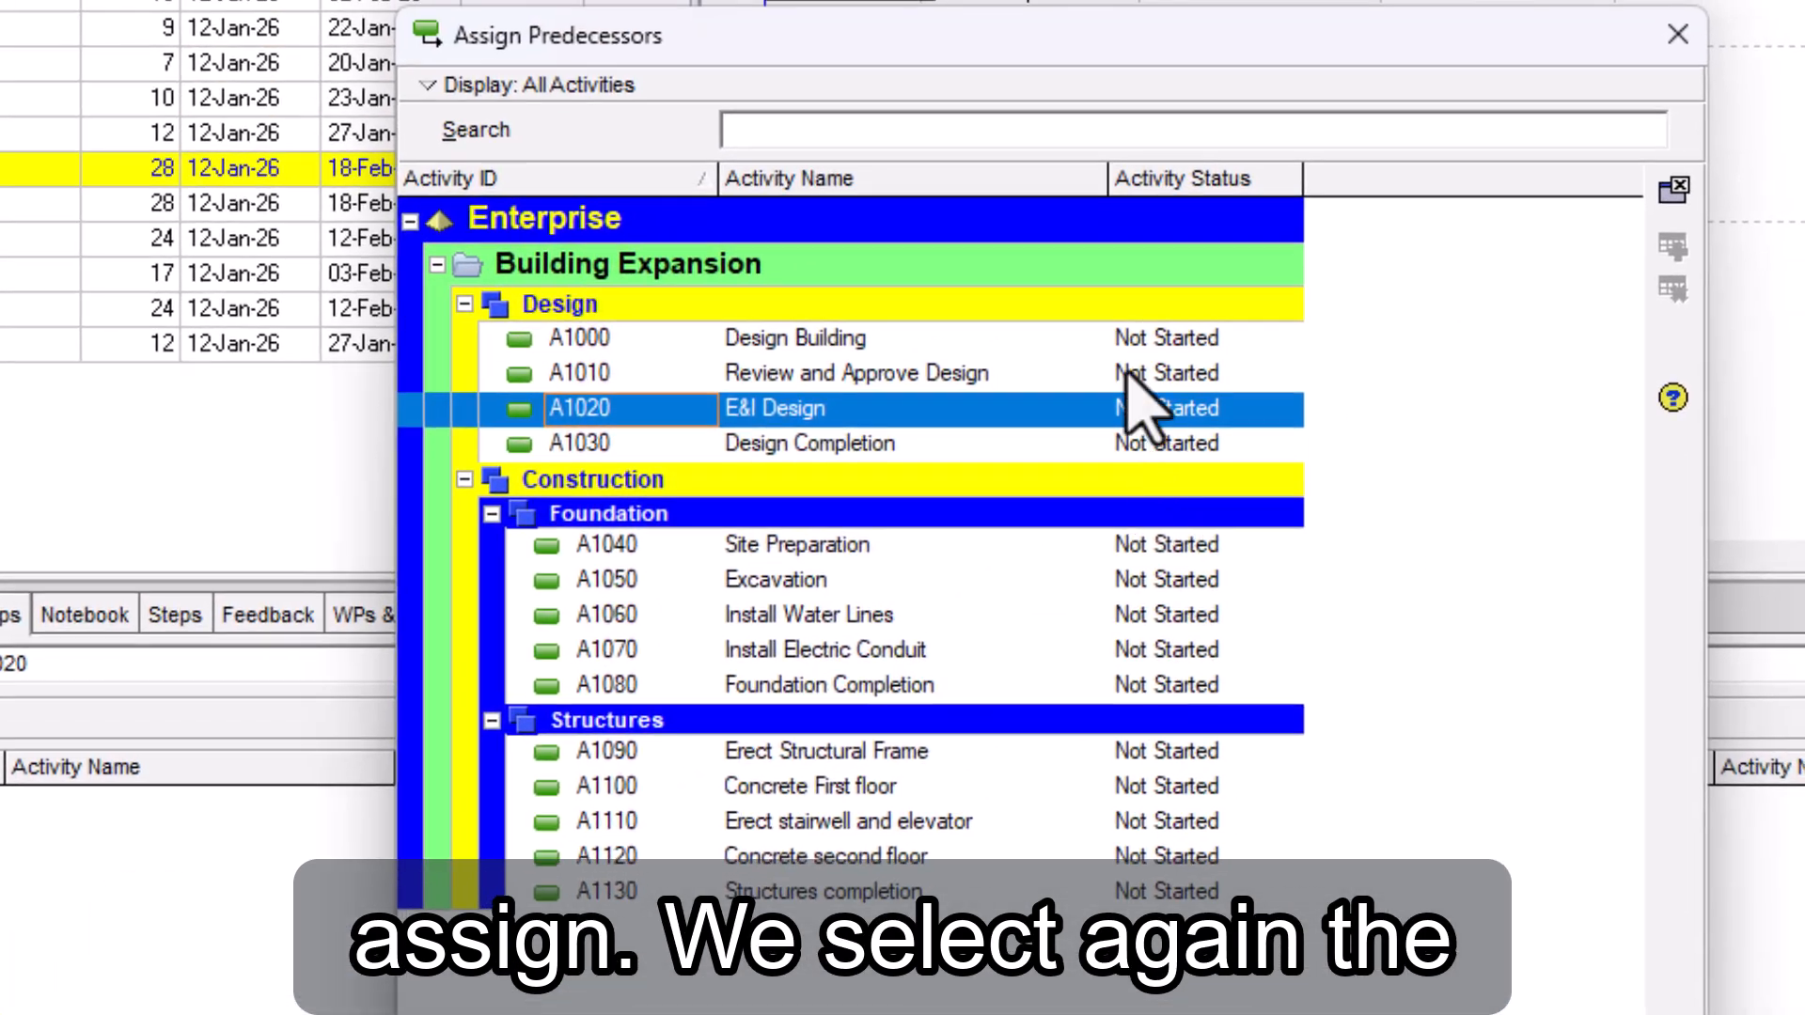
left_click(730, 341)
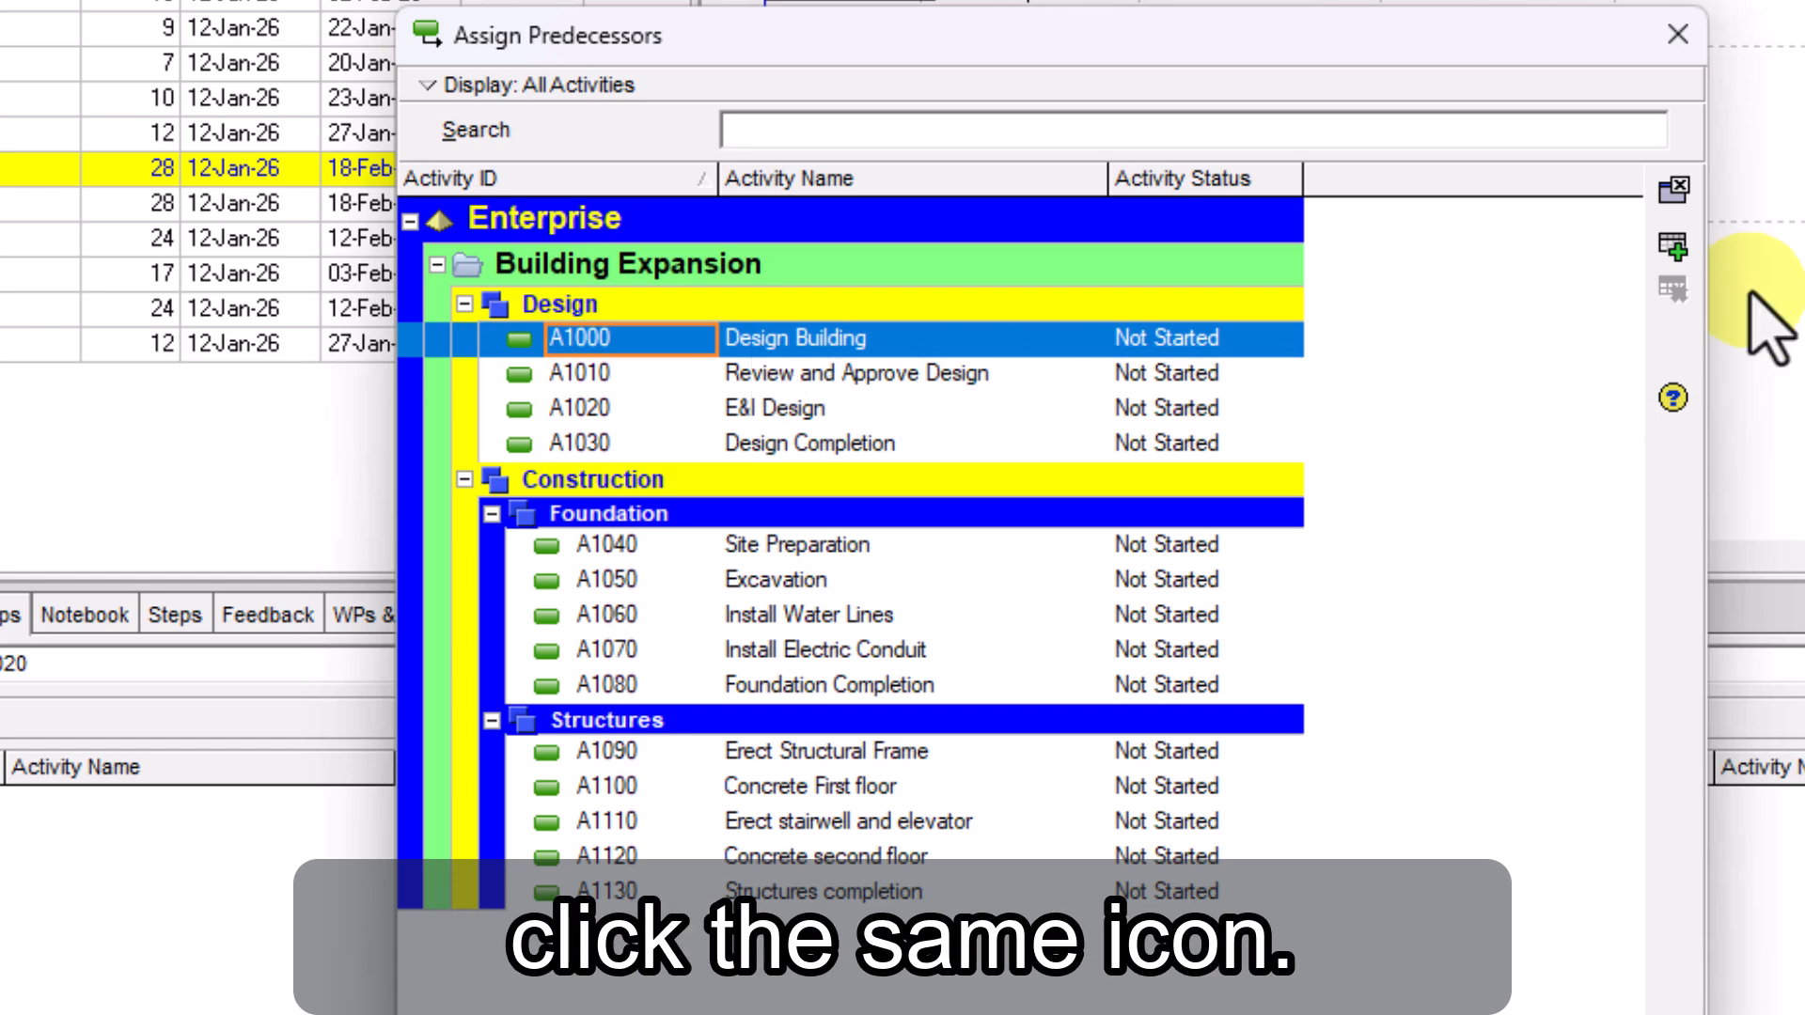
left_click(1673, 247)
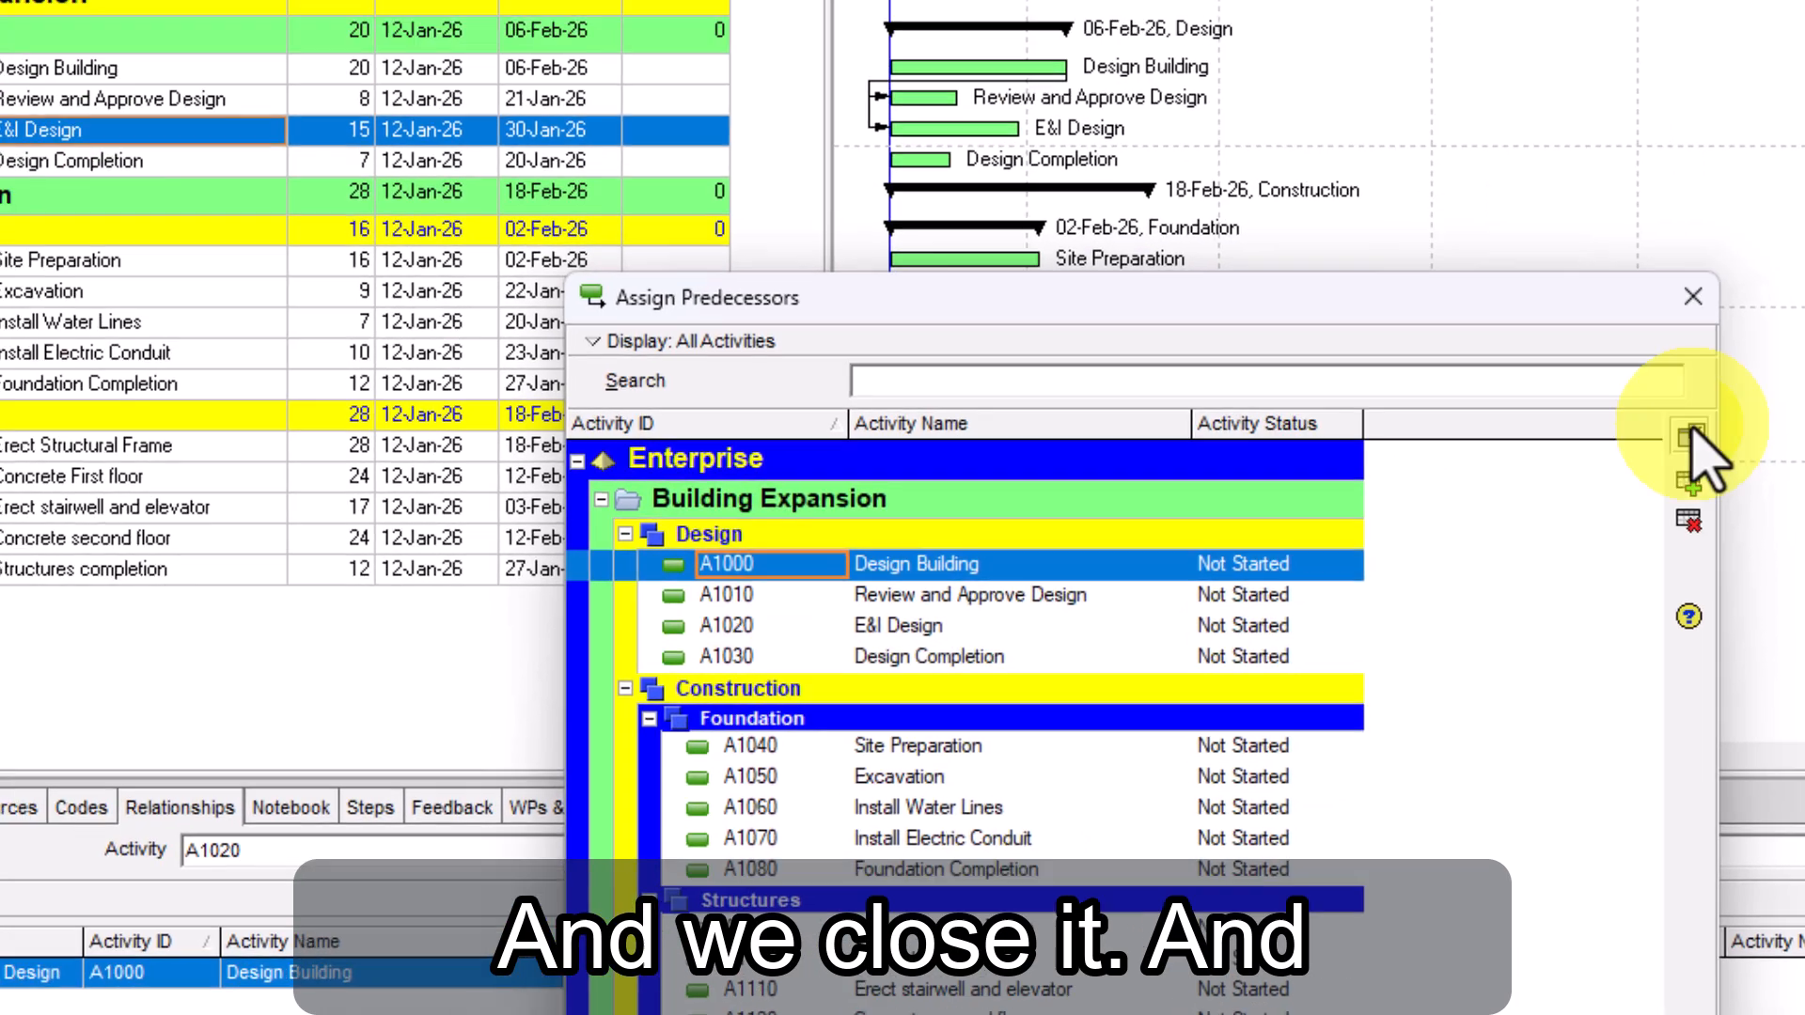
left_click(1678, 35)
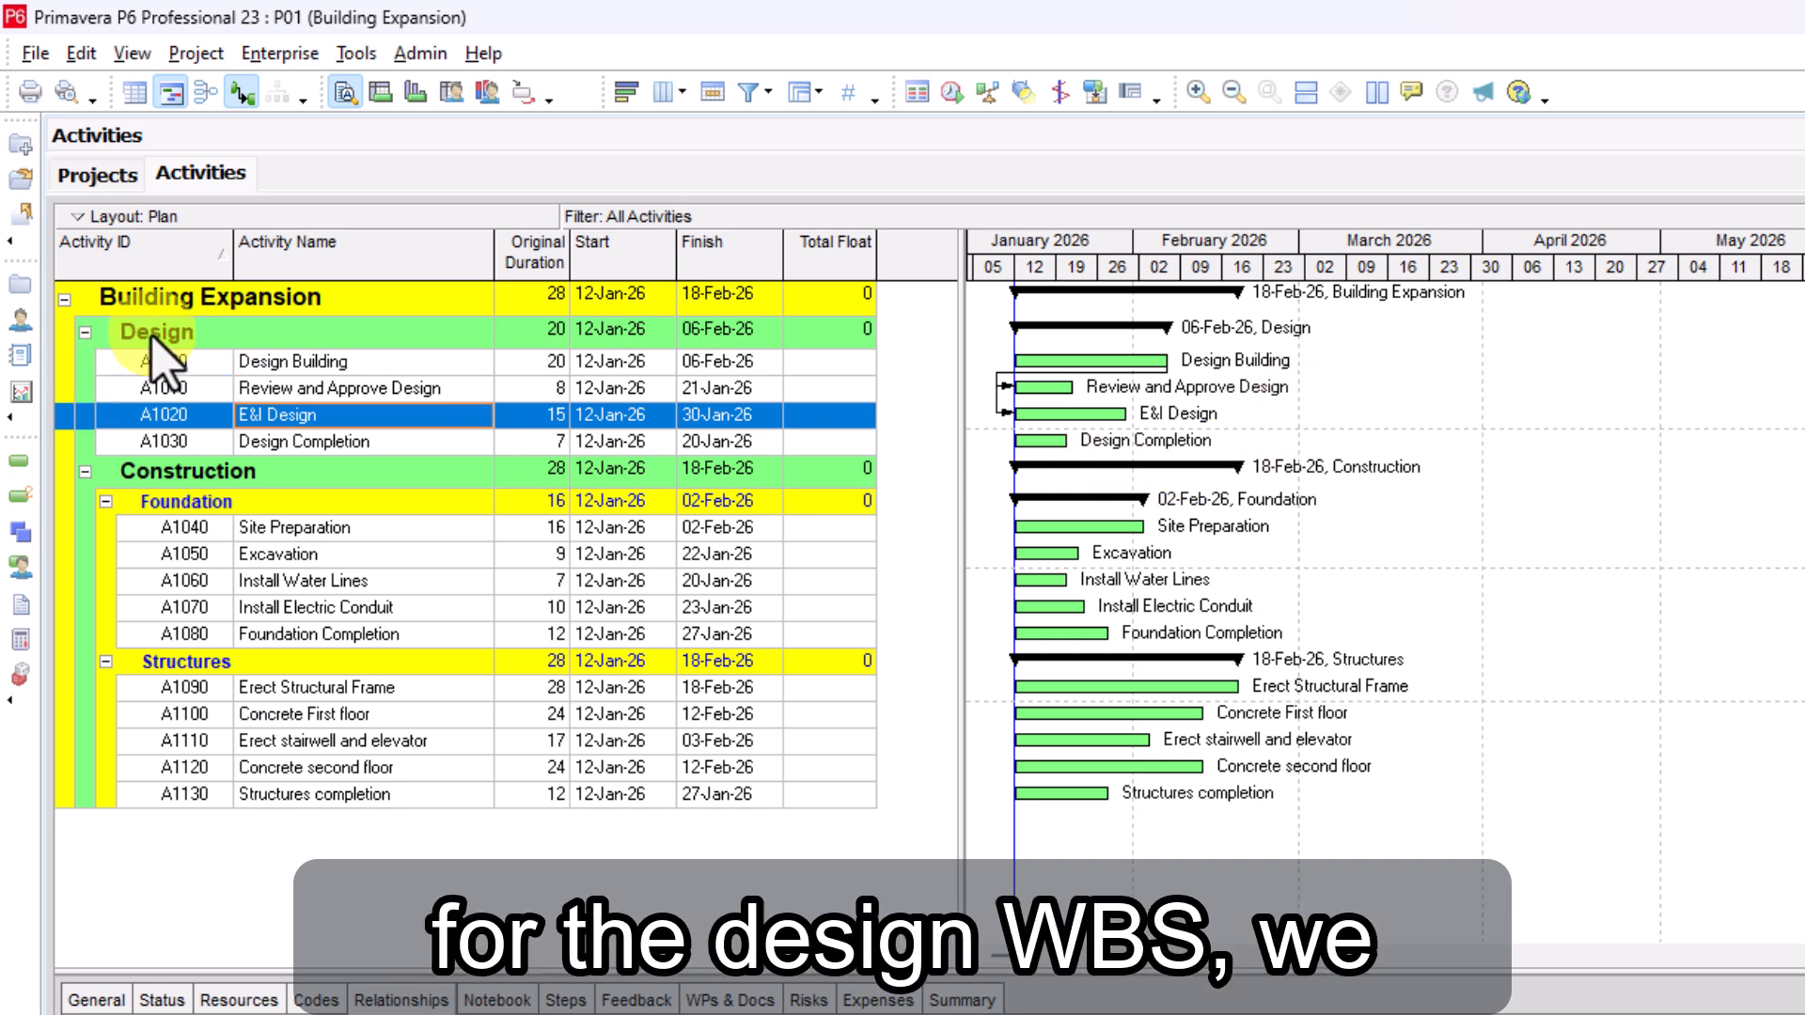
Assign both Review and Approve Design (A1010) and E&I Design (A1020) as predecessors of Design Completion (A1030)
left_click(282, 442)
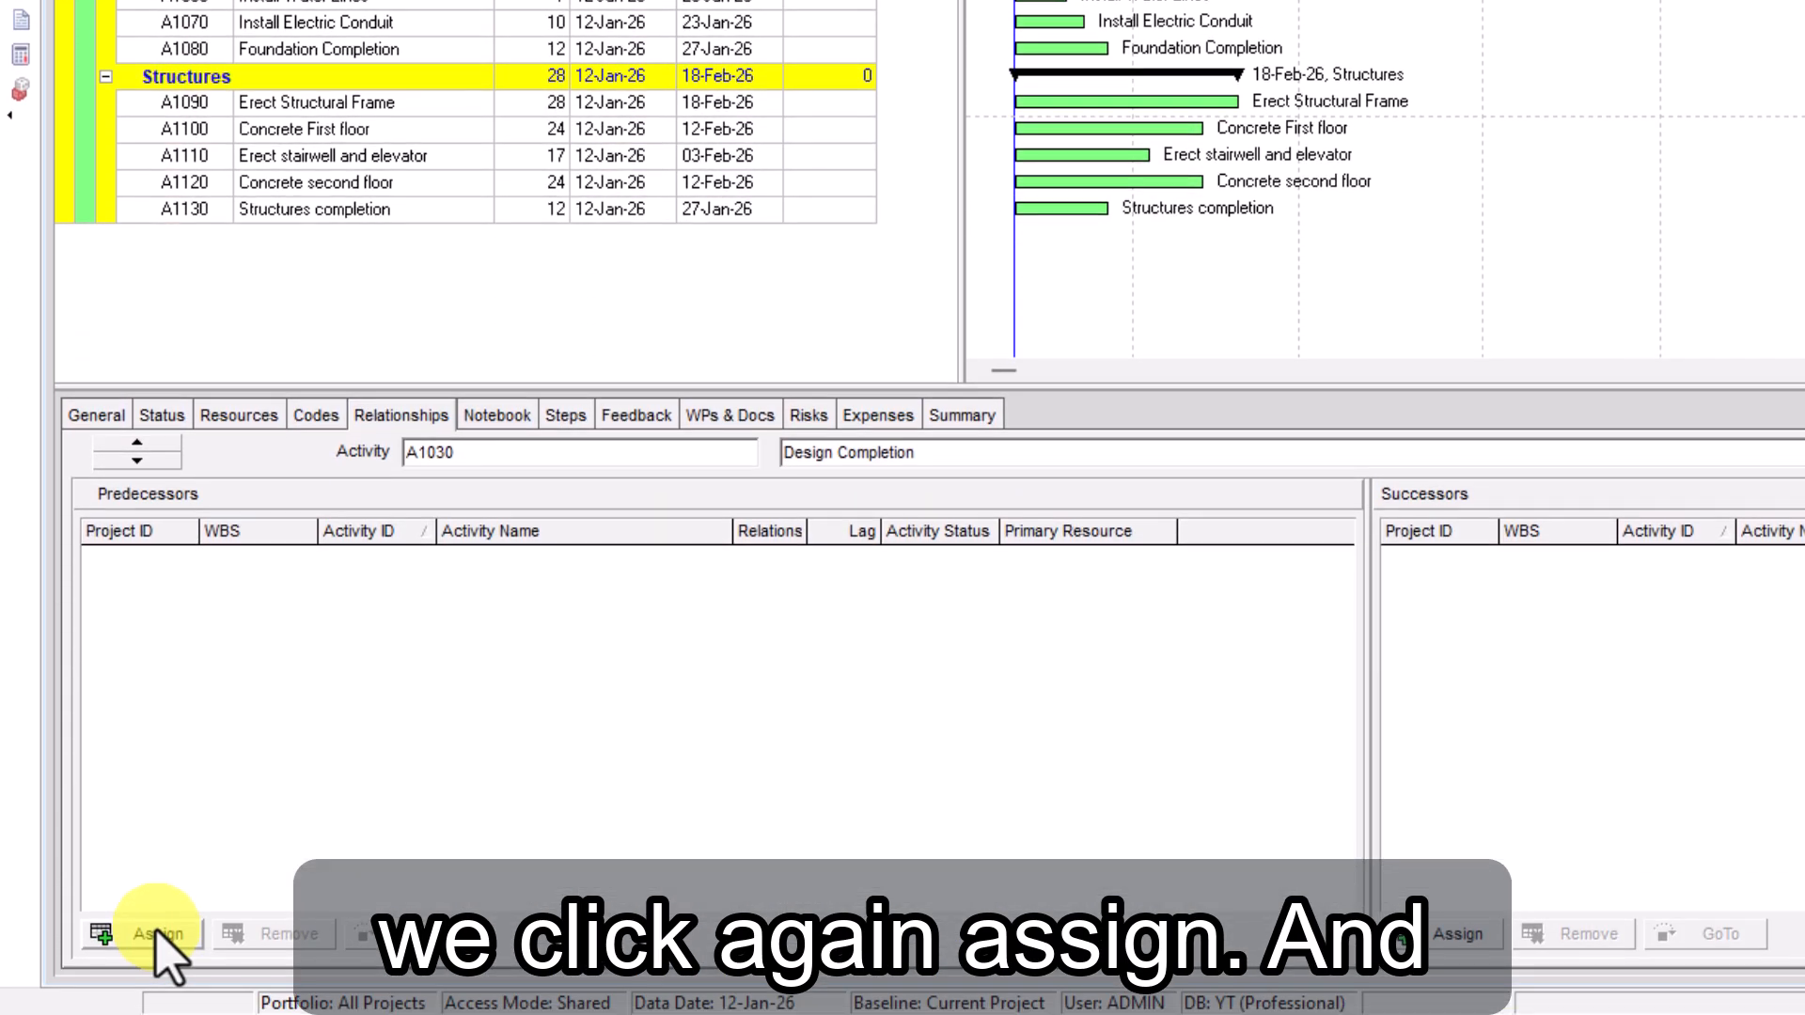
left_click(165, 945)
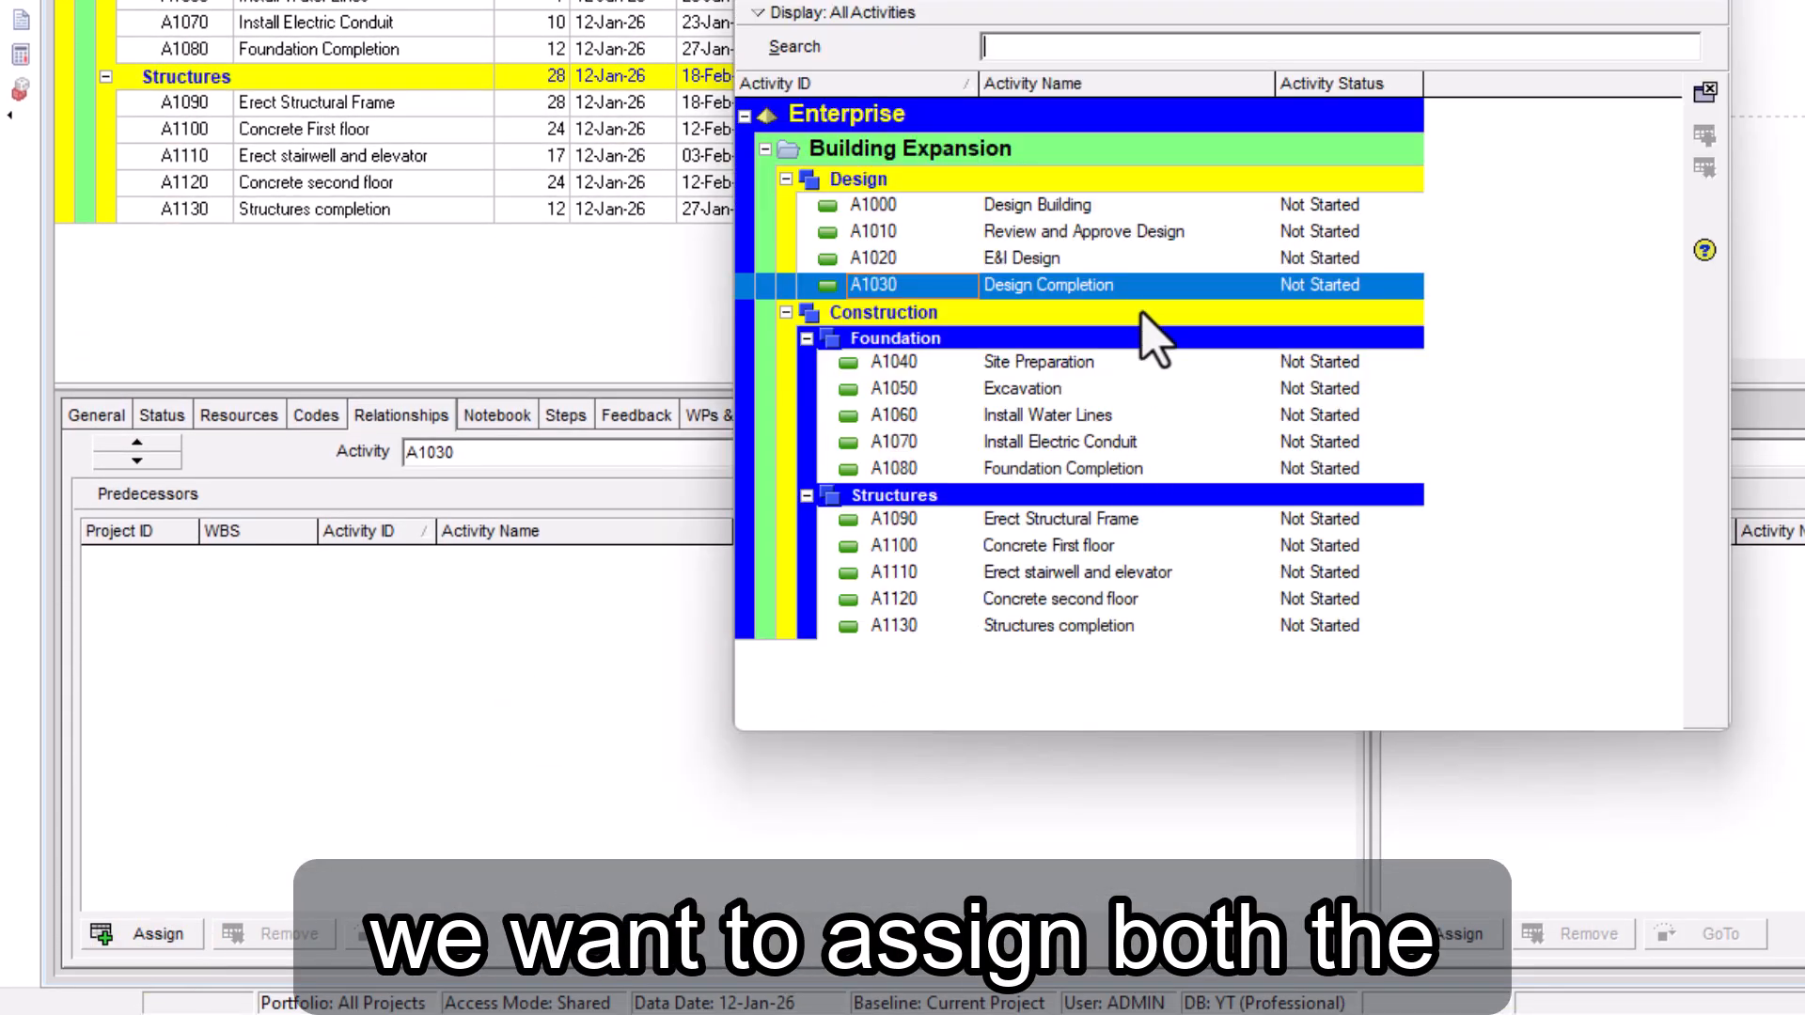
left_click(968, 235)
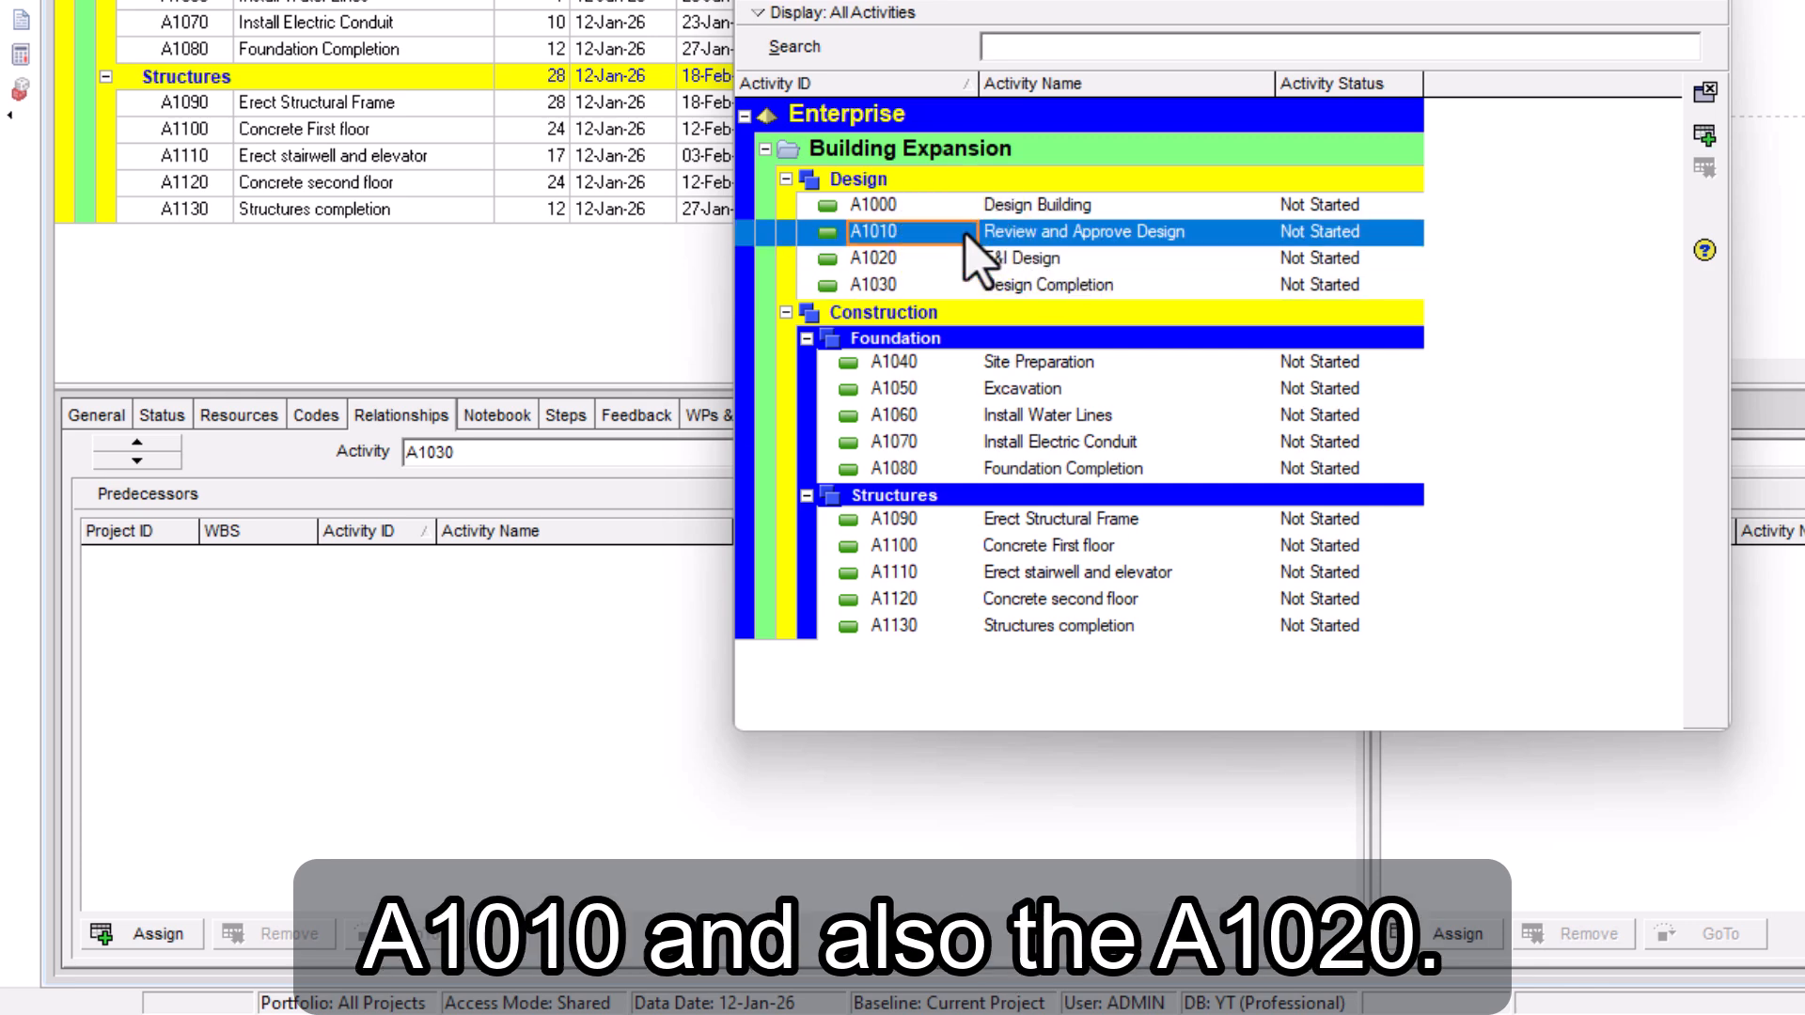
left_click(884, 258, "ctrl")
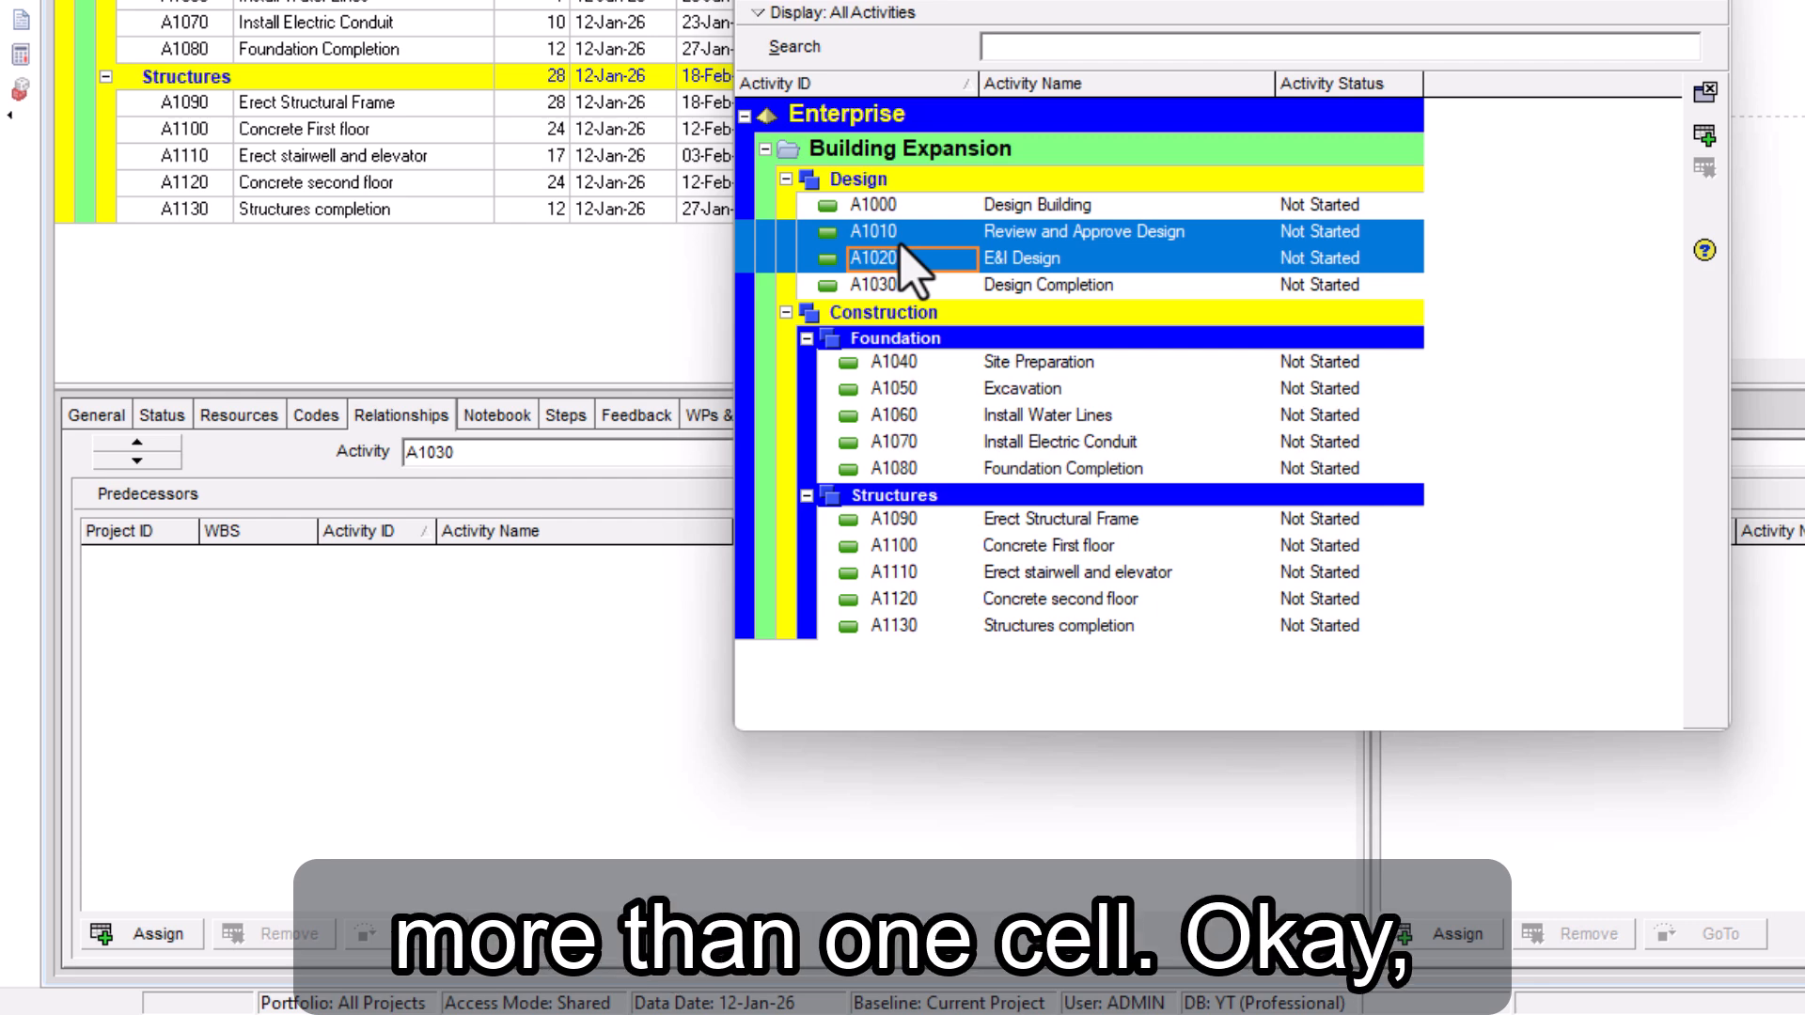
left_click(1706, 134)
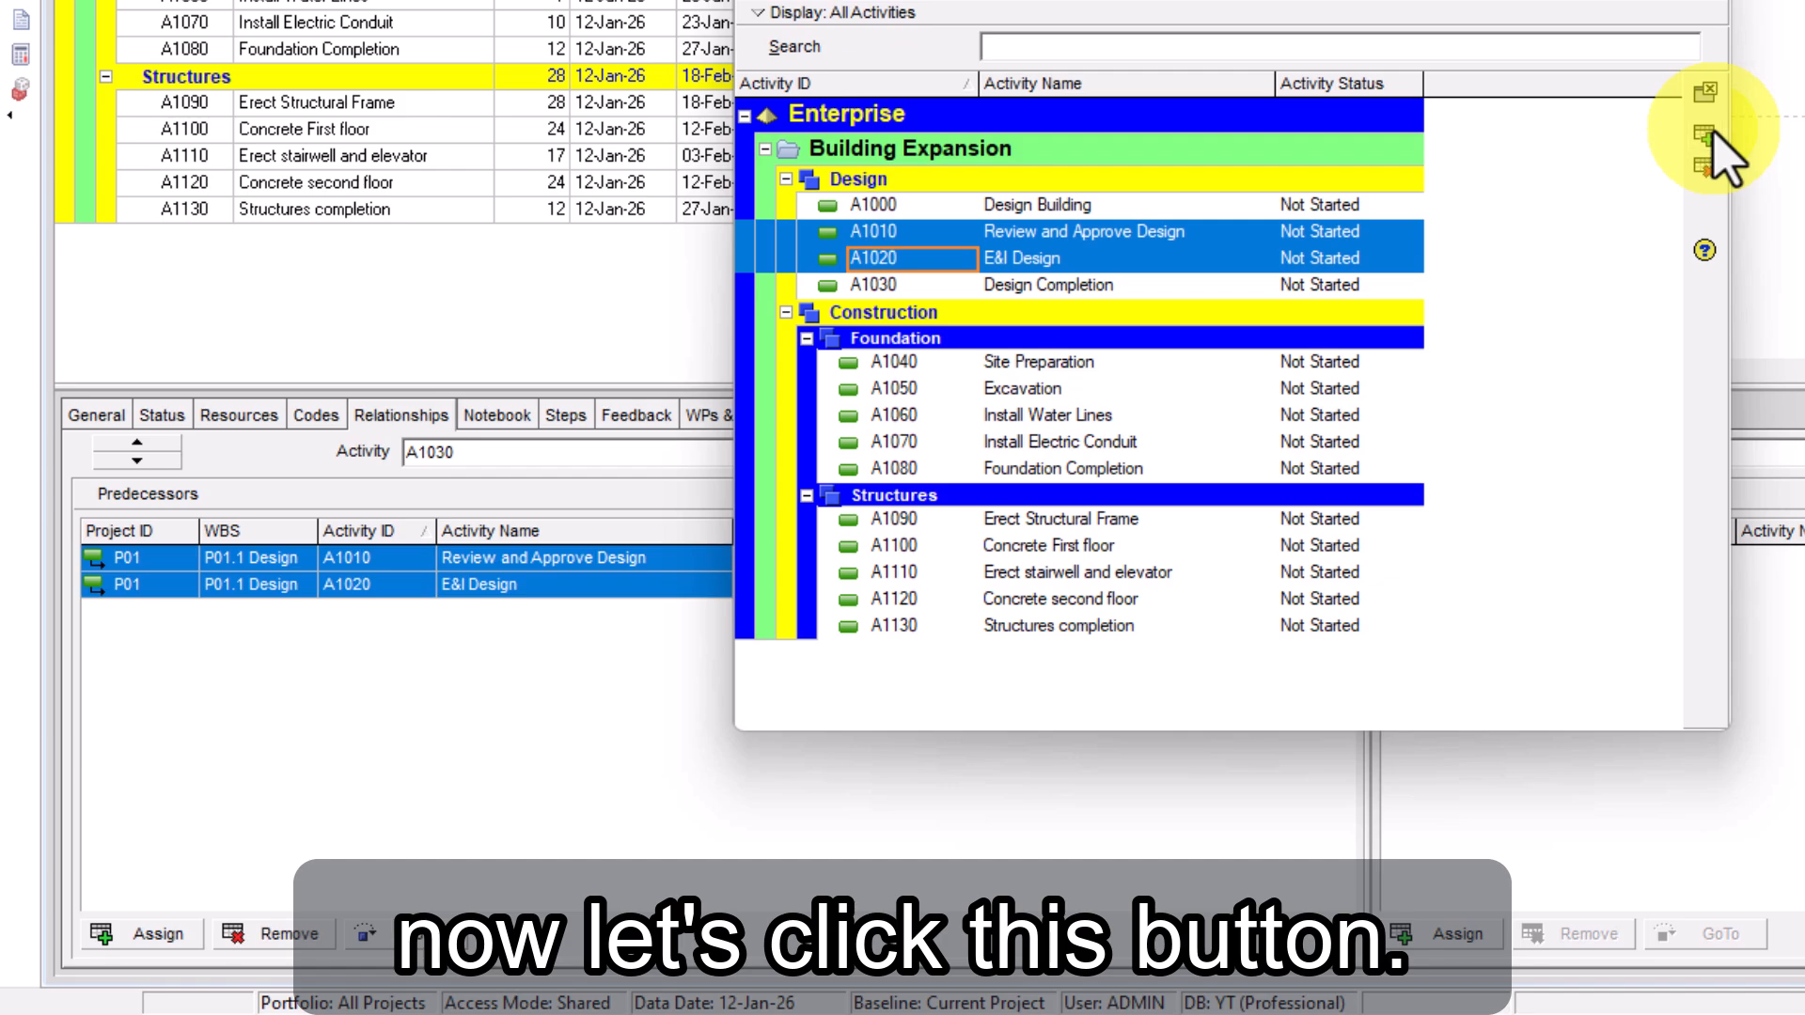
left_click(1722, 17)
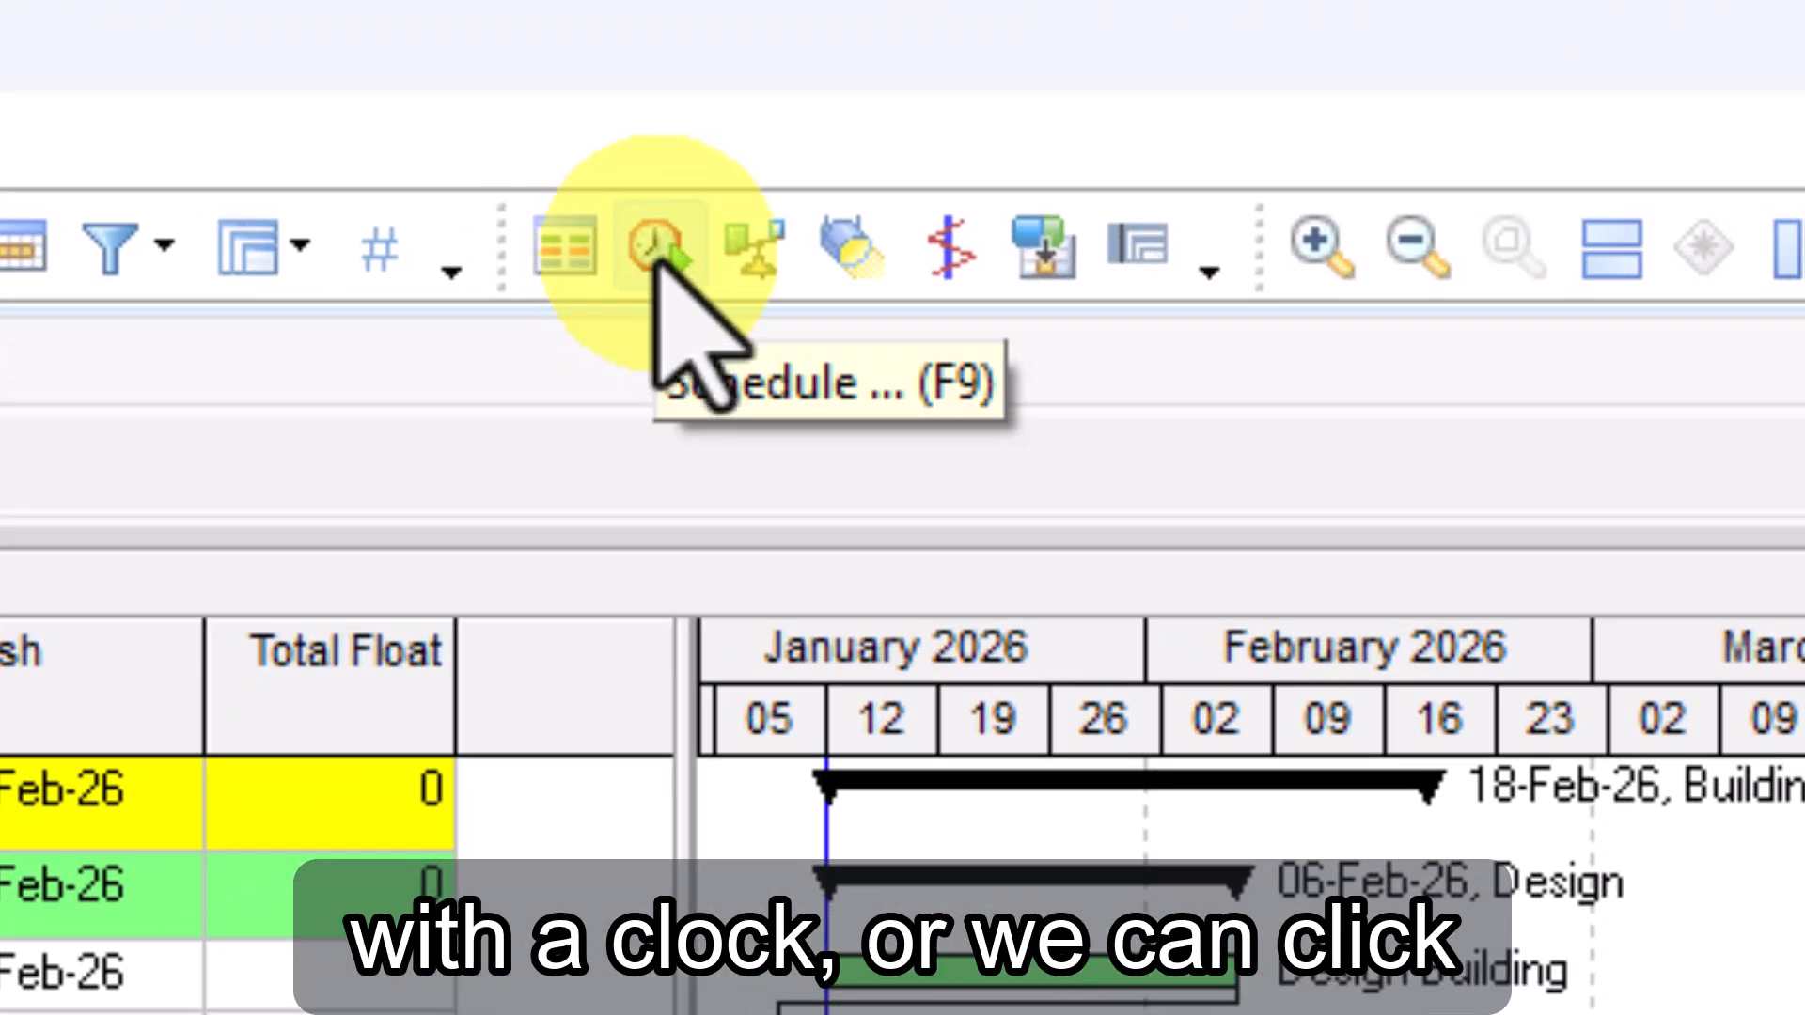
Schedule the project with all projects using their own data date
left_click(658, 266)
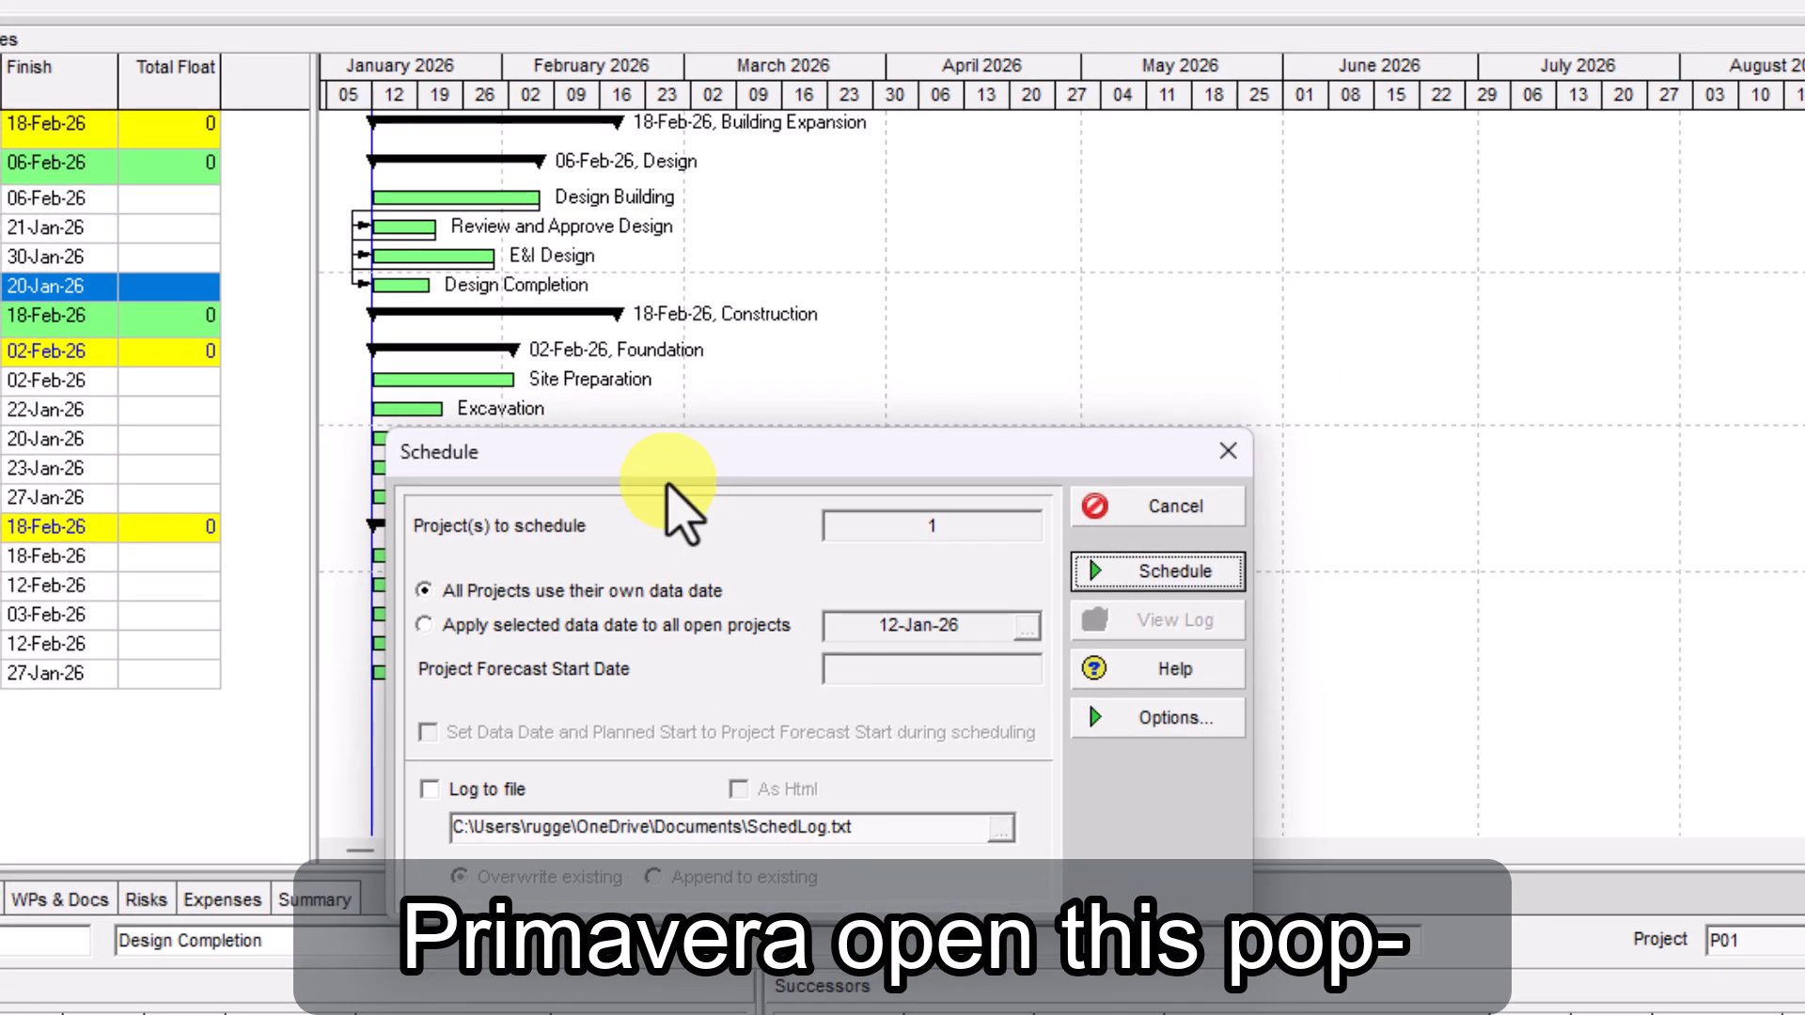
left_click_drag(667, 483, 489, 444)
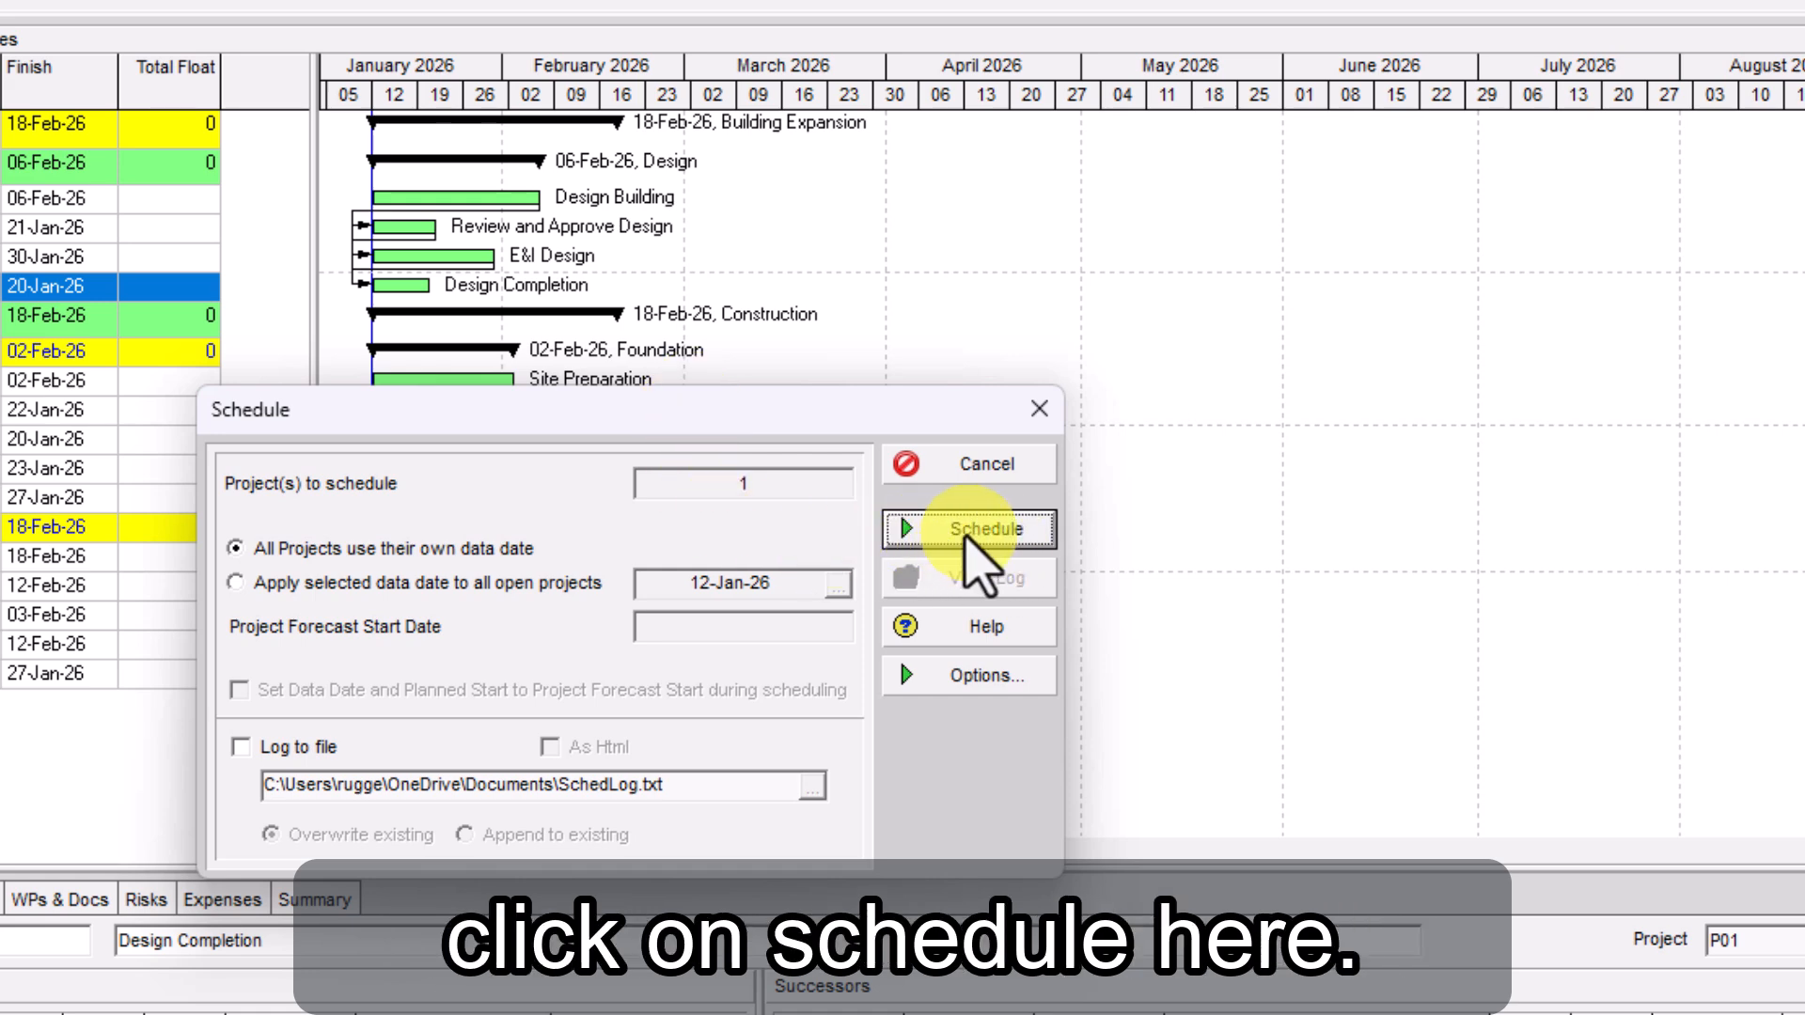
left_click(968, 529)
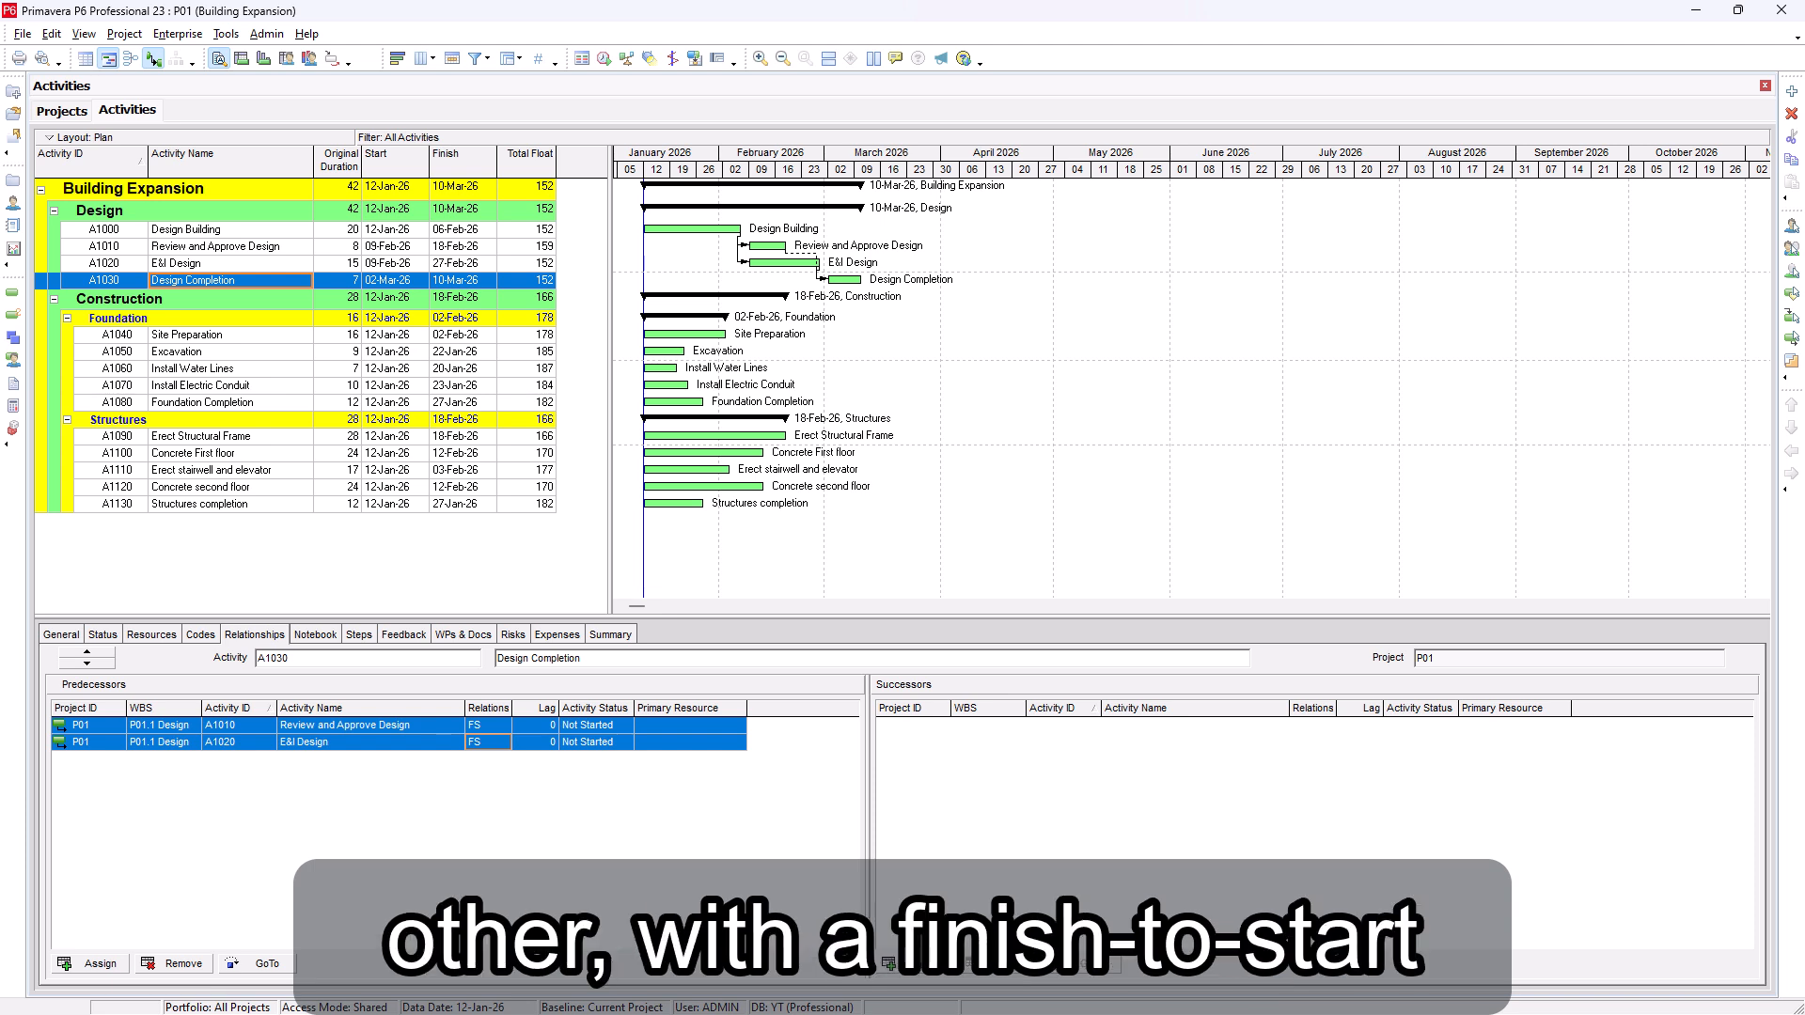
Link the activities from Design Completion (A1030) through Install Water Lines (A1060) in sequence
left_click(111, 283)
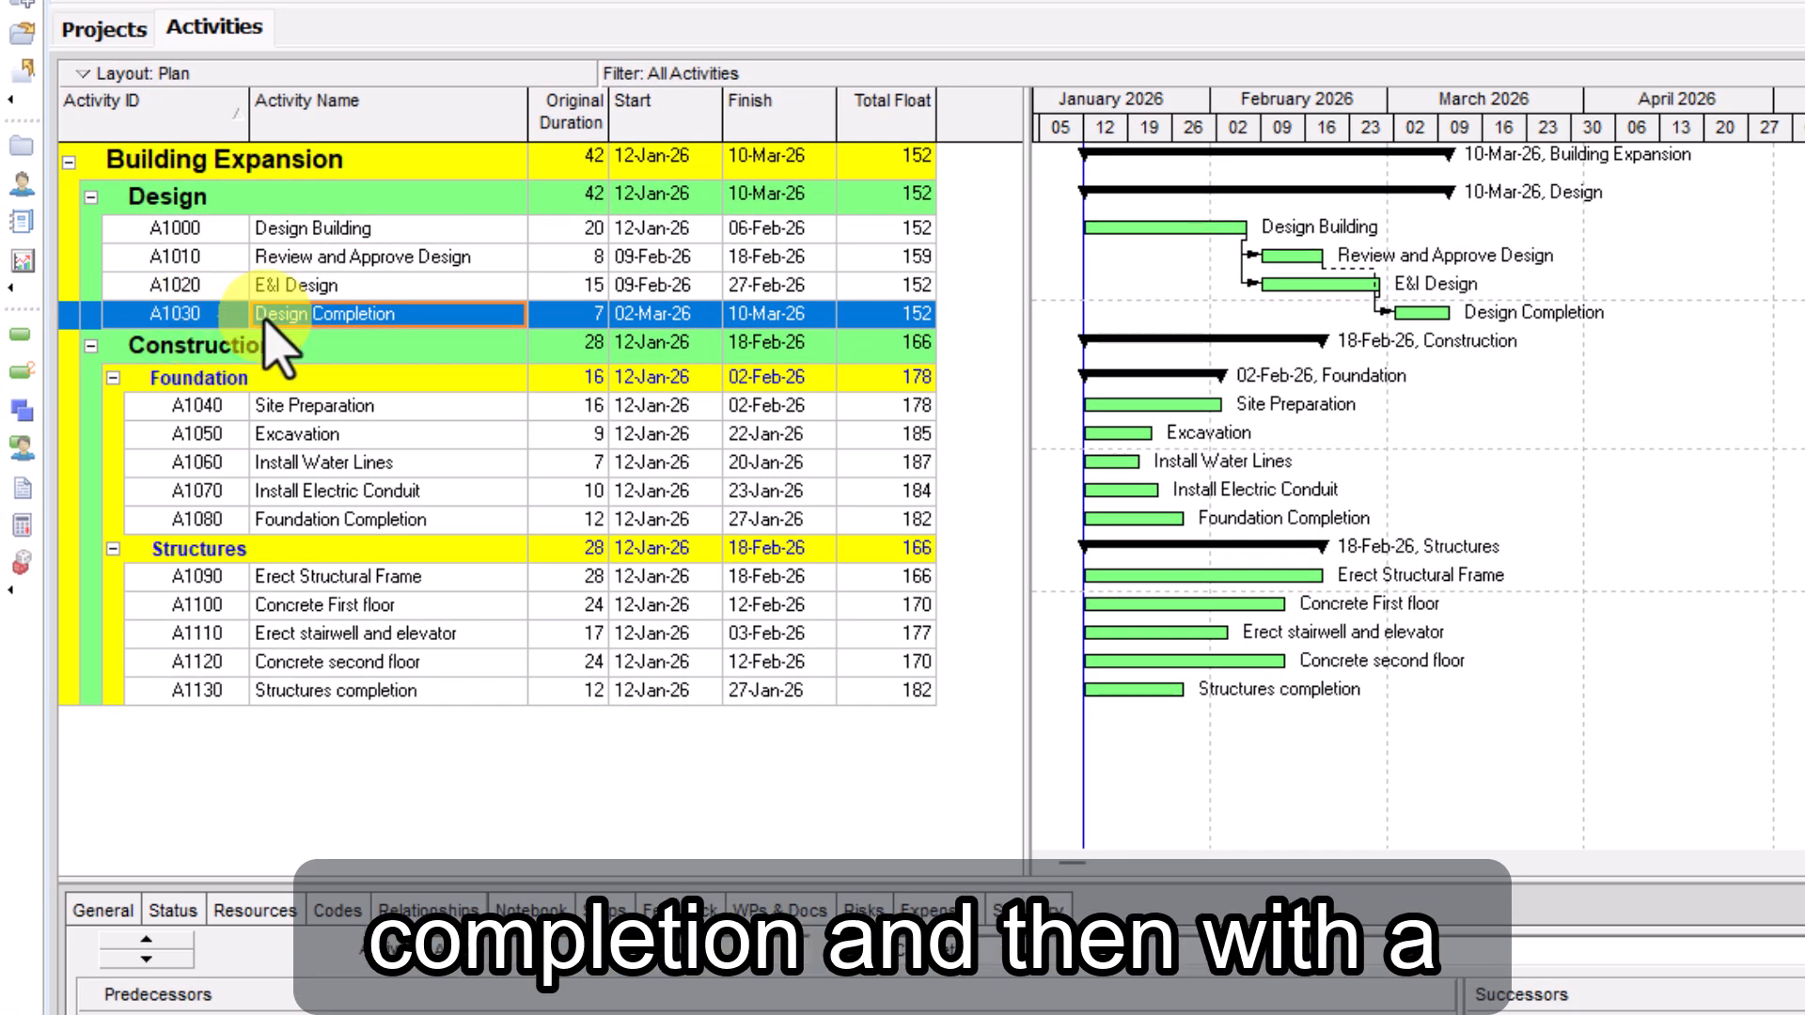
left_click(186, 463, "shift")
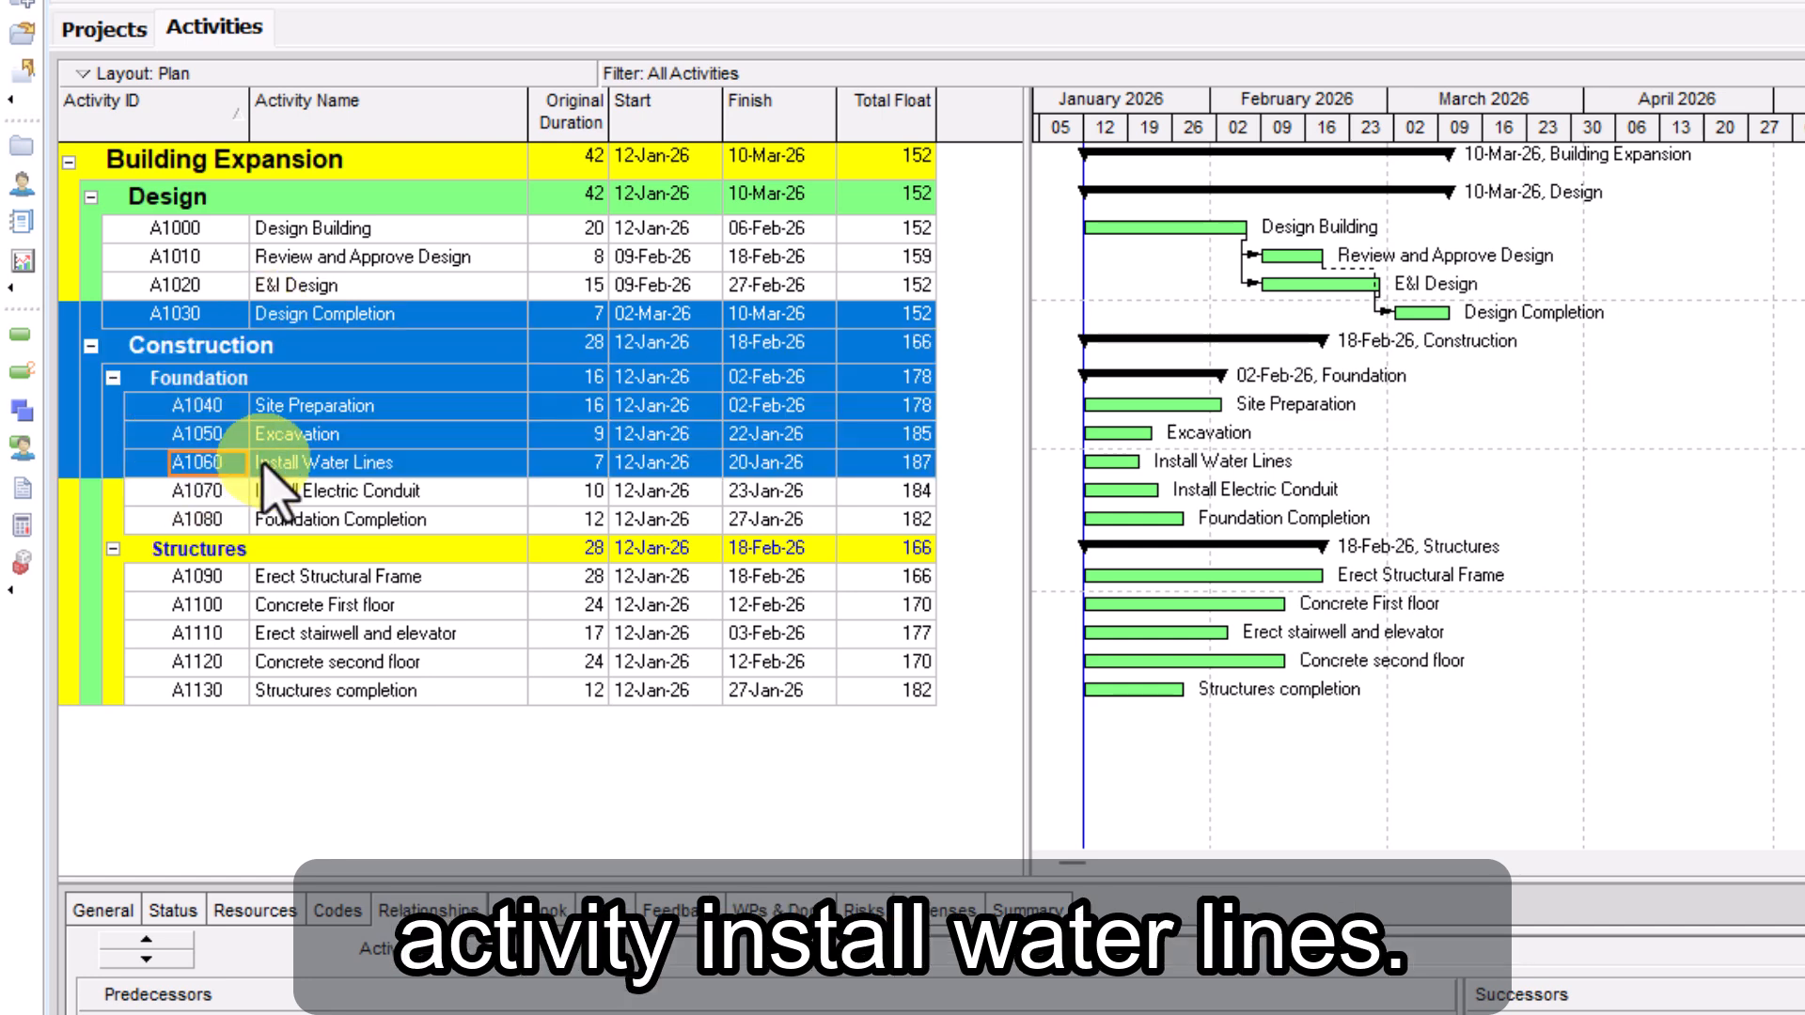
right_click(337, 449)
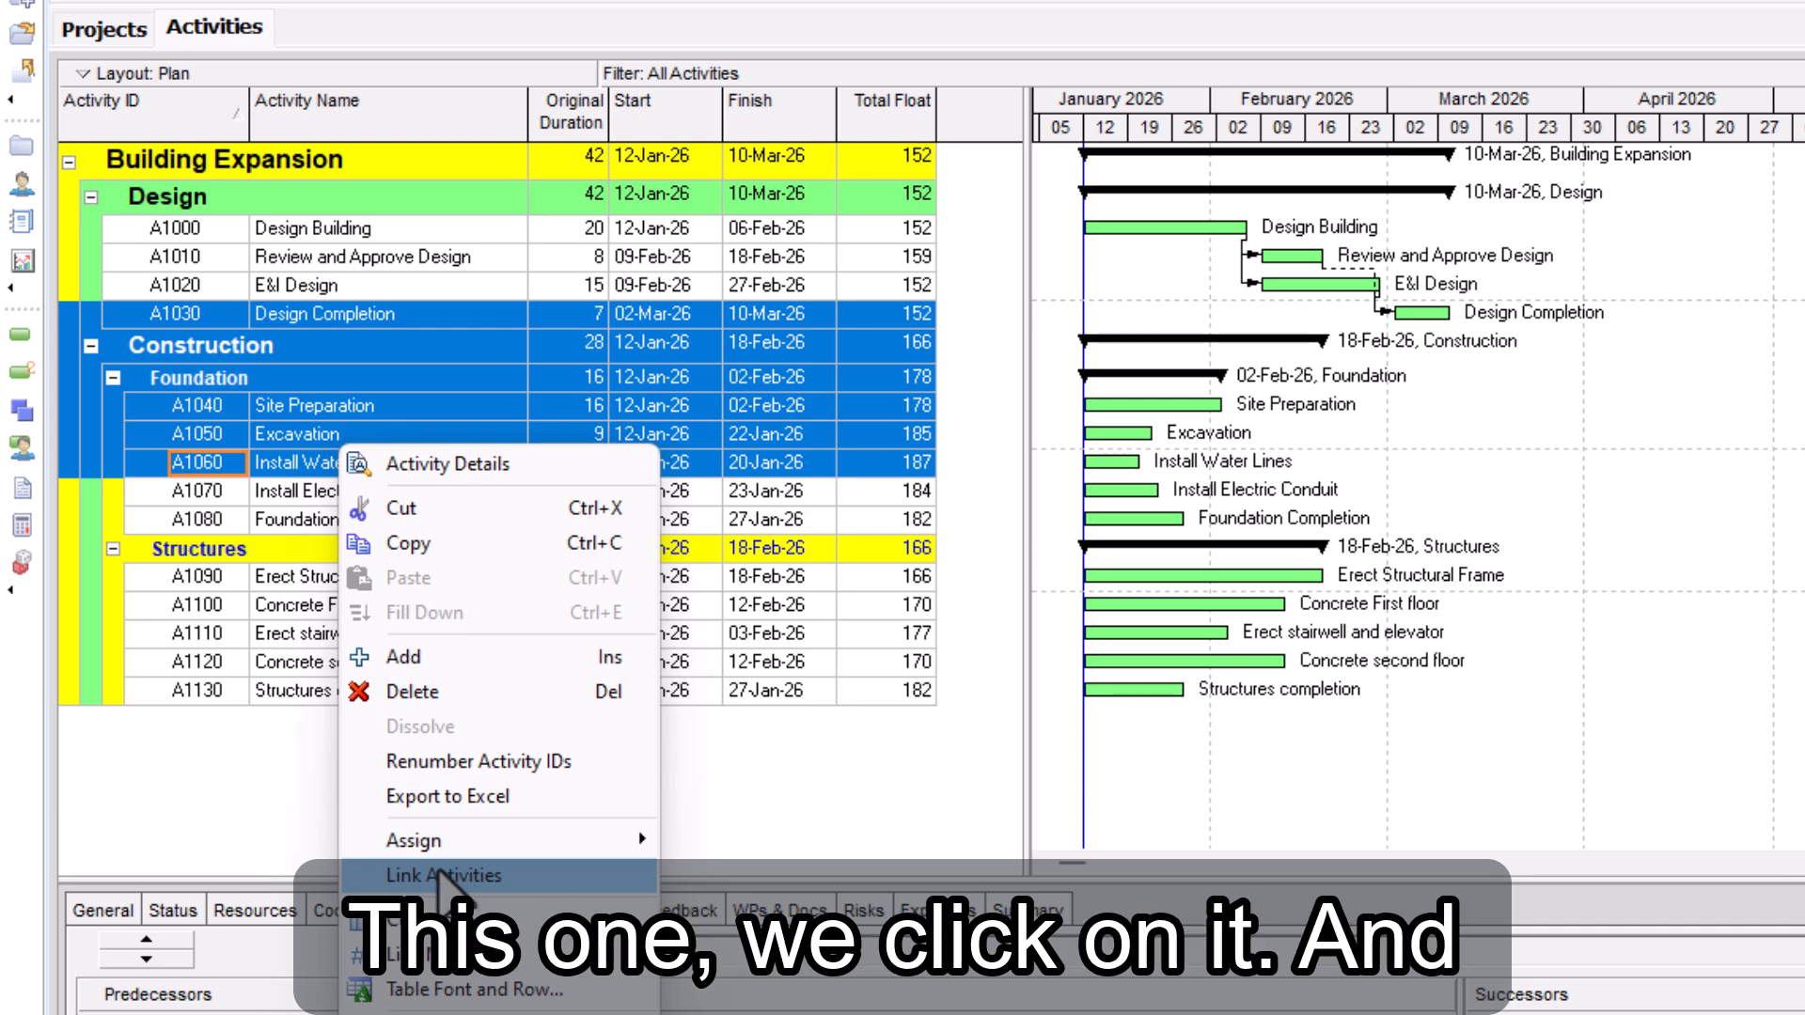
left_click(440, 875)
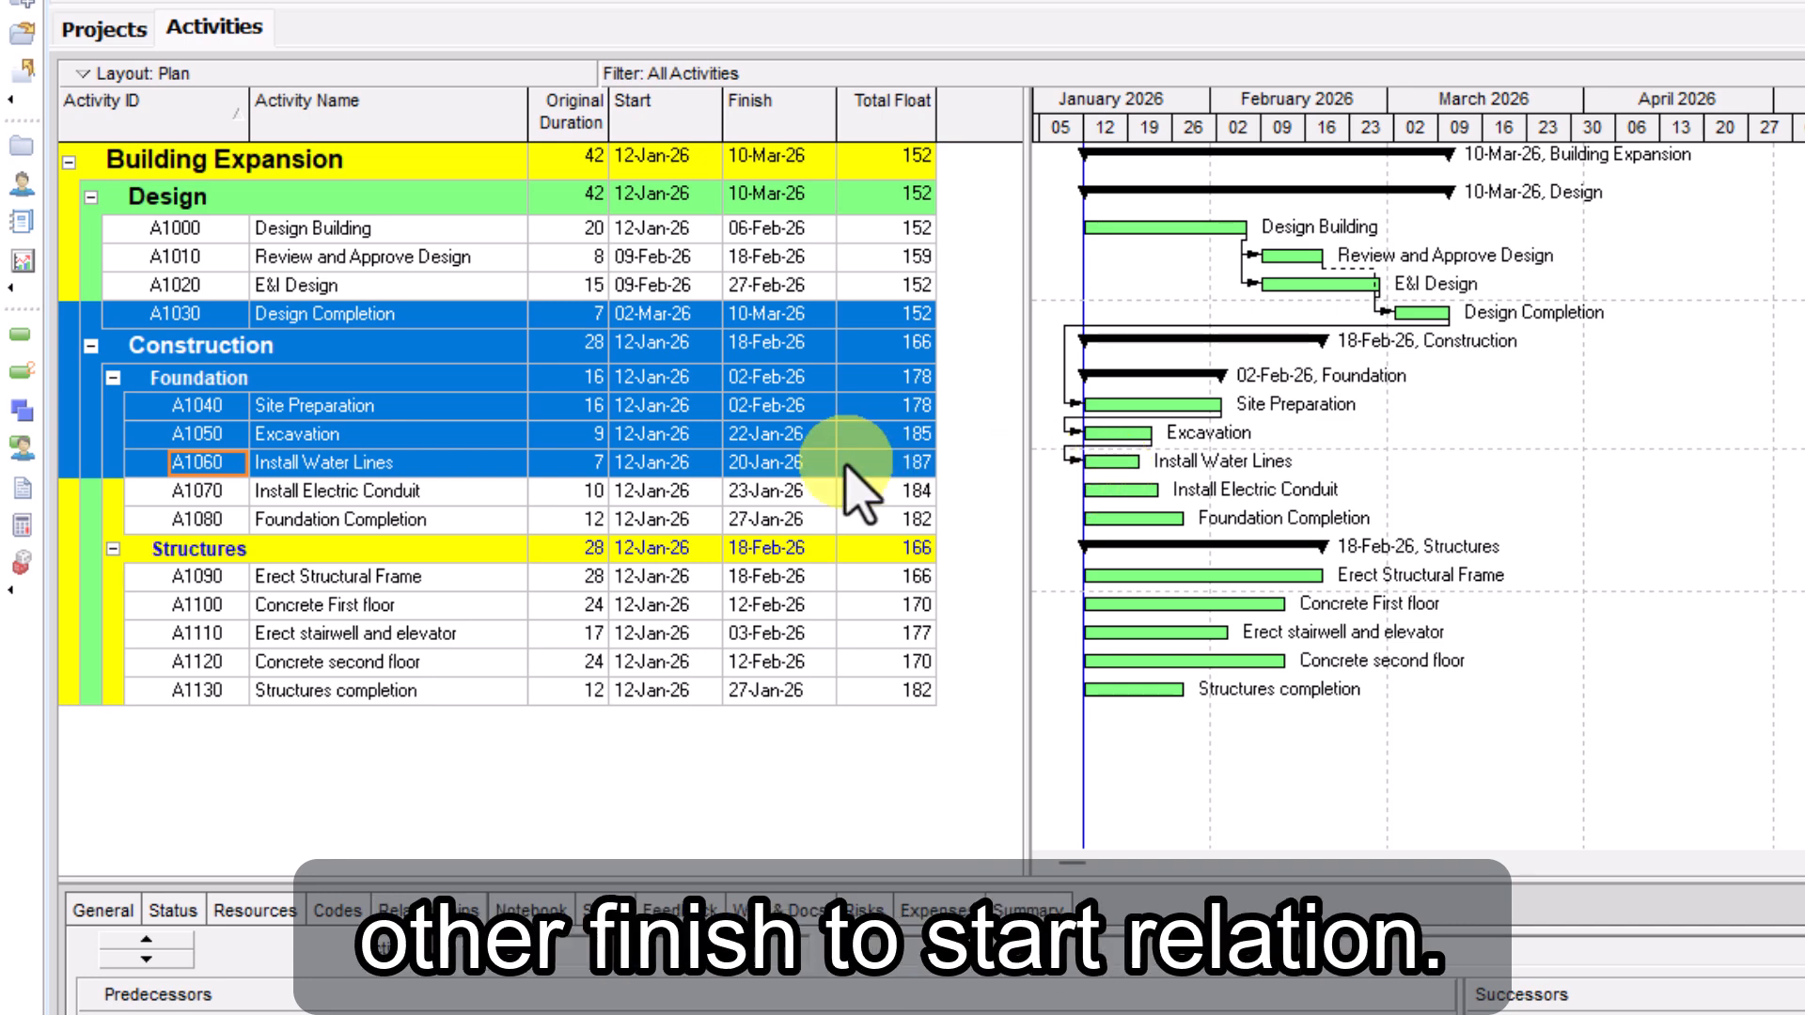
Assign Excavation (A1050) as predecessor of Install Electric Conduit (A1070)
left_click(397, 502)
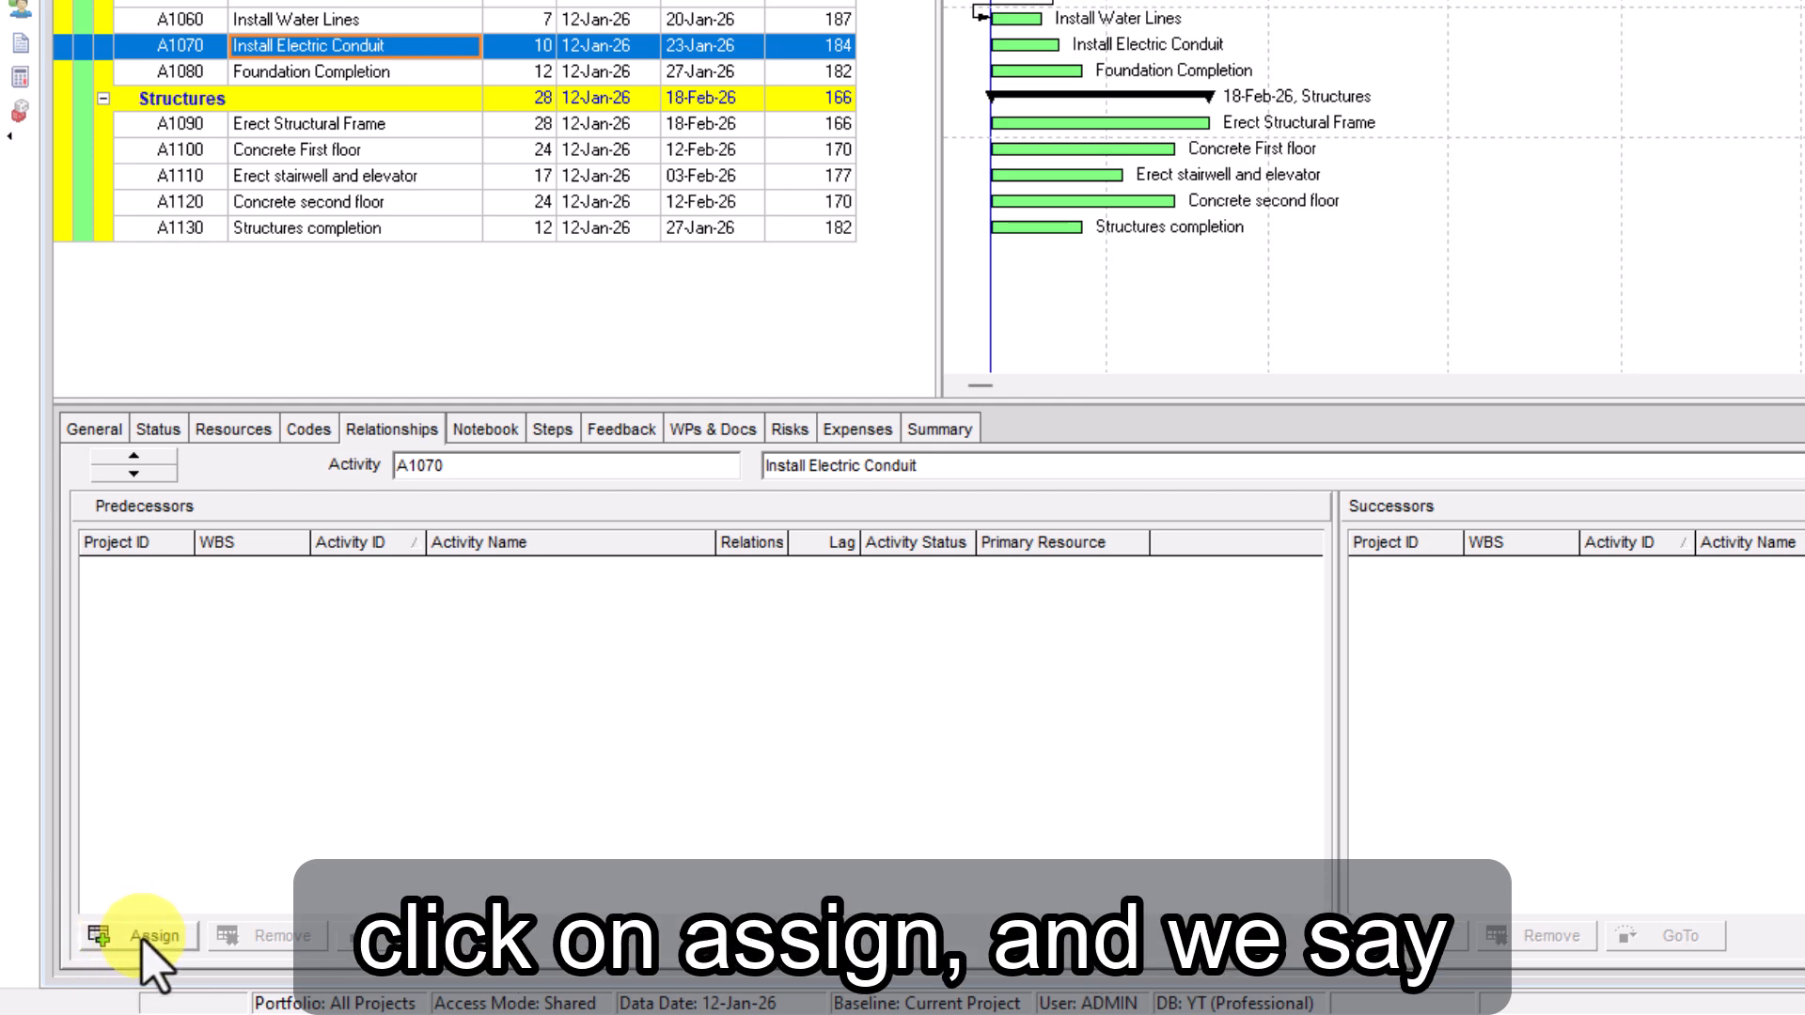
left_click(137, 937)
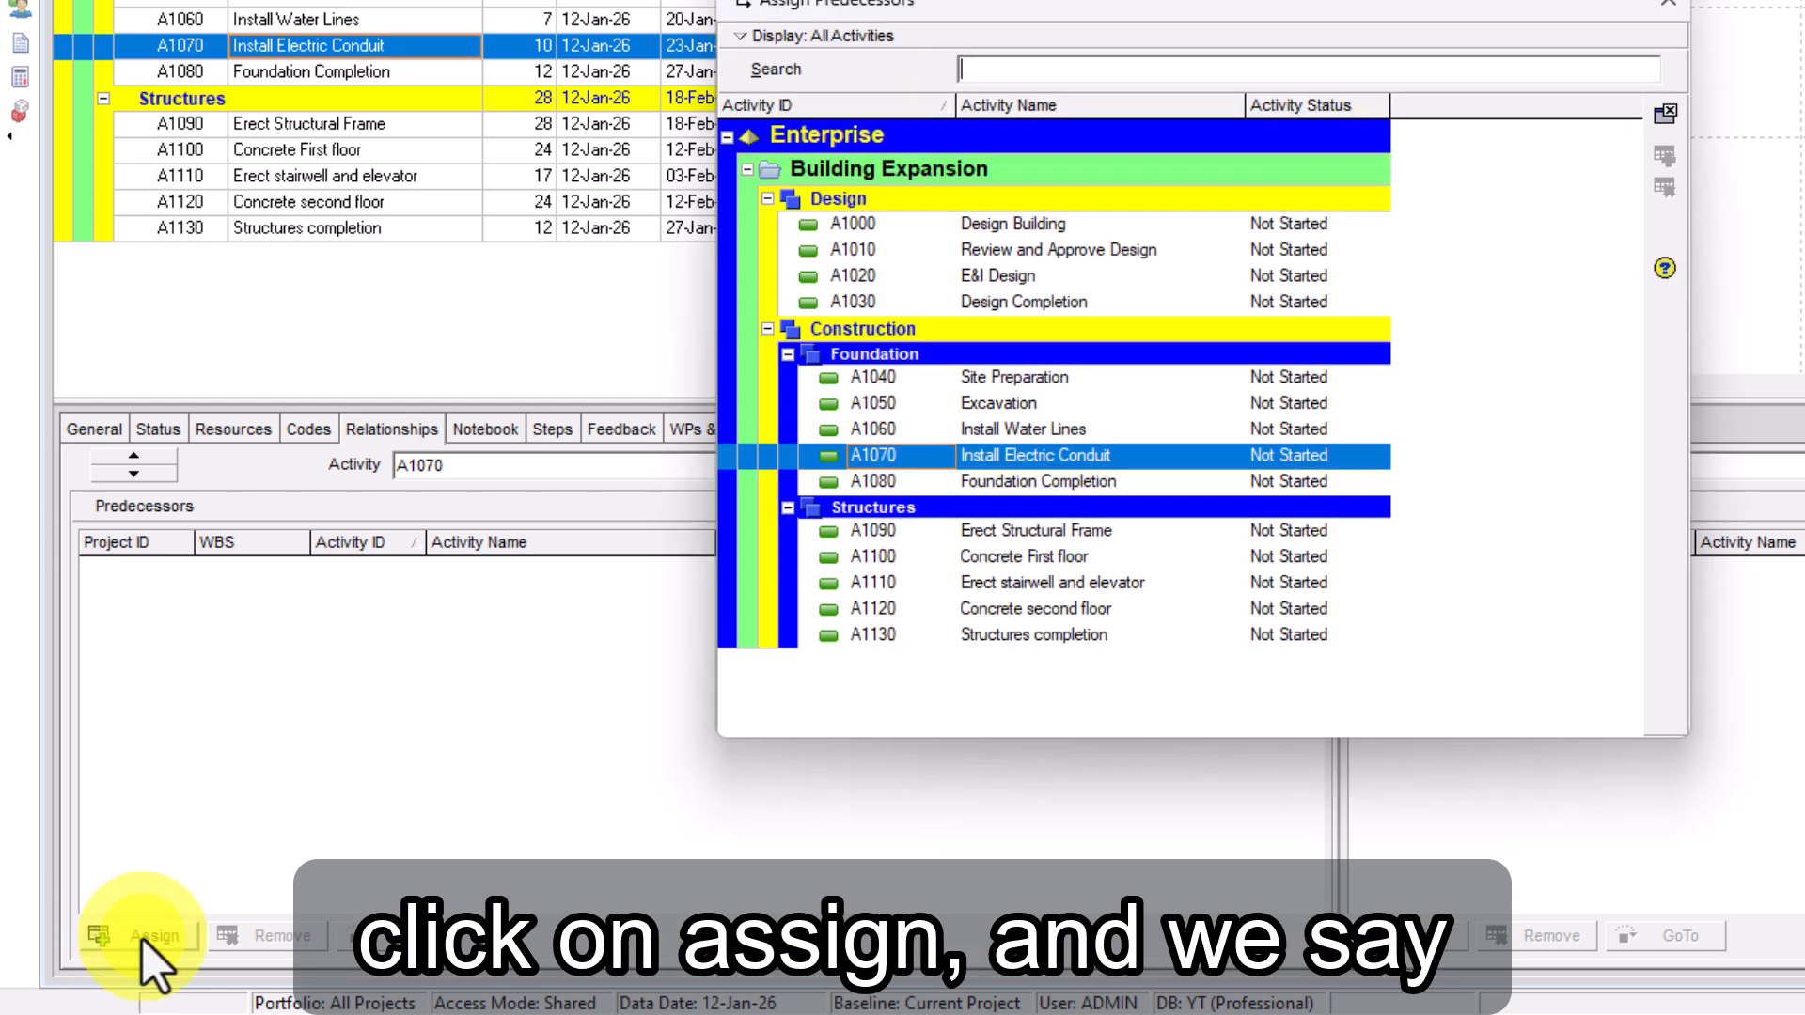
left_click(1001, 404)
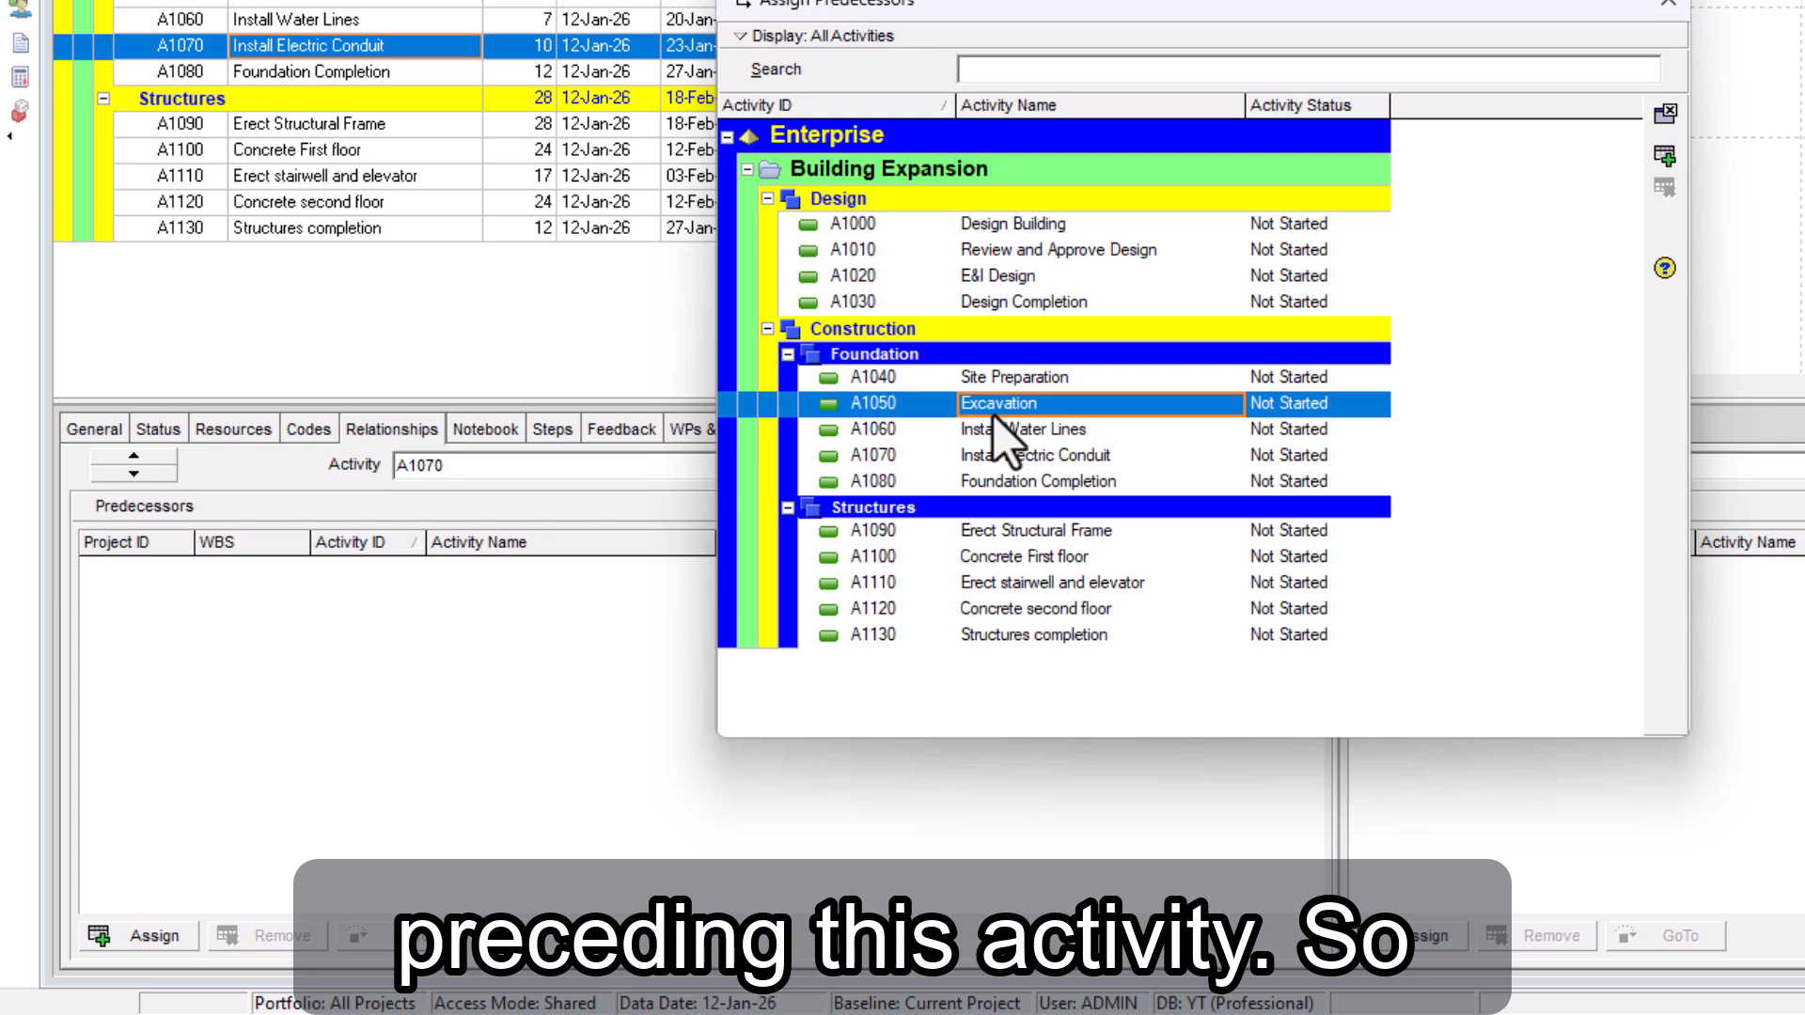
left_click(1665, 155)
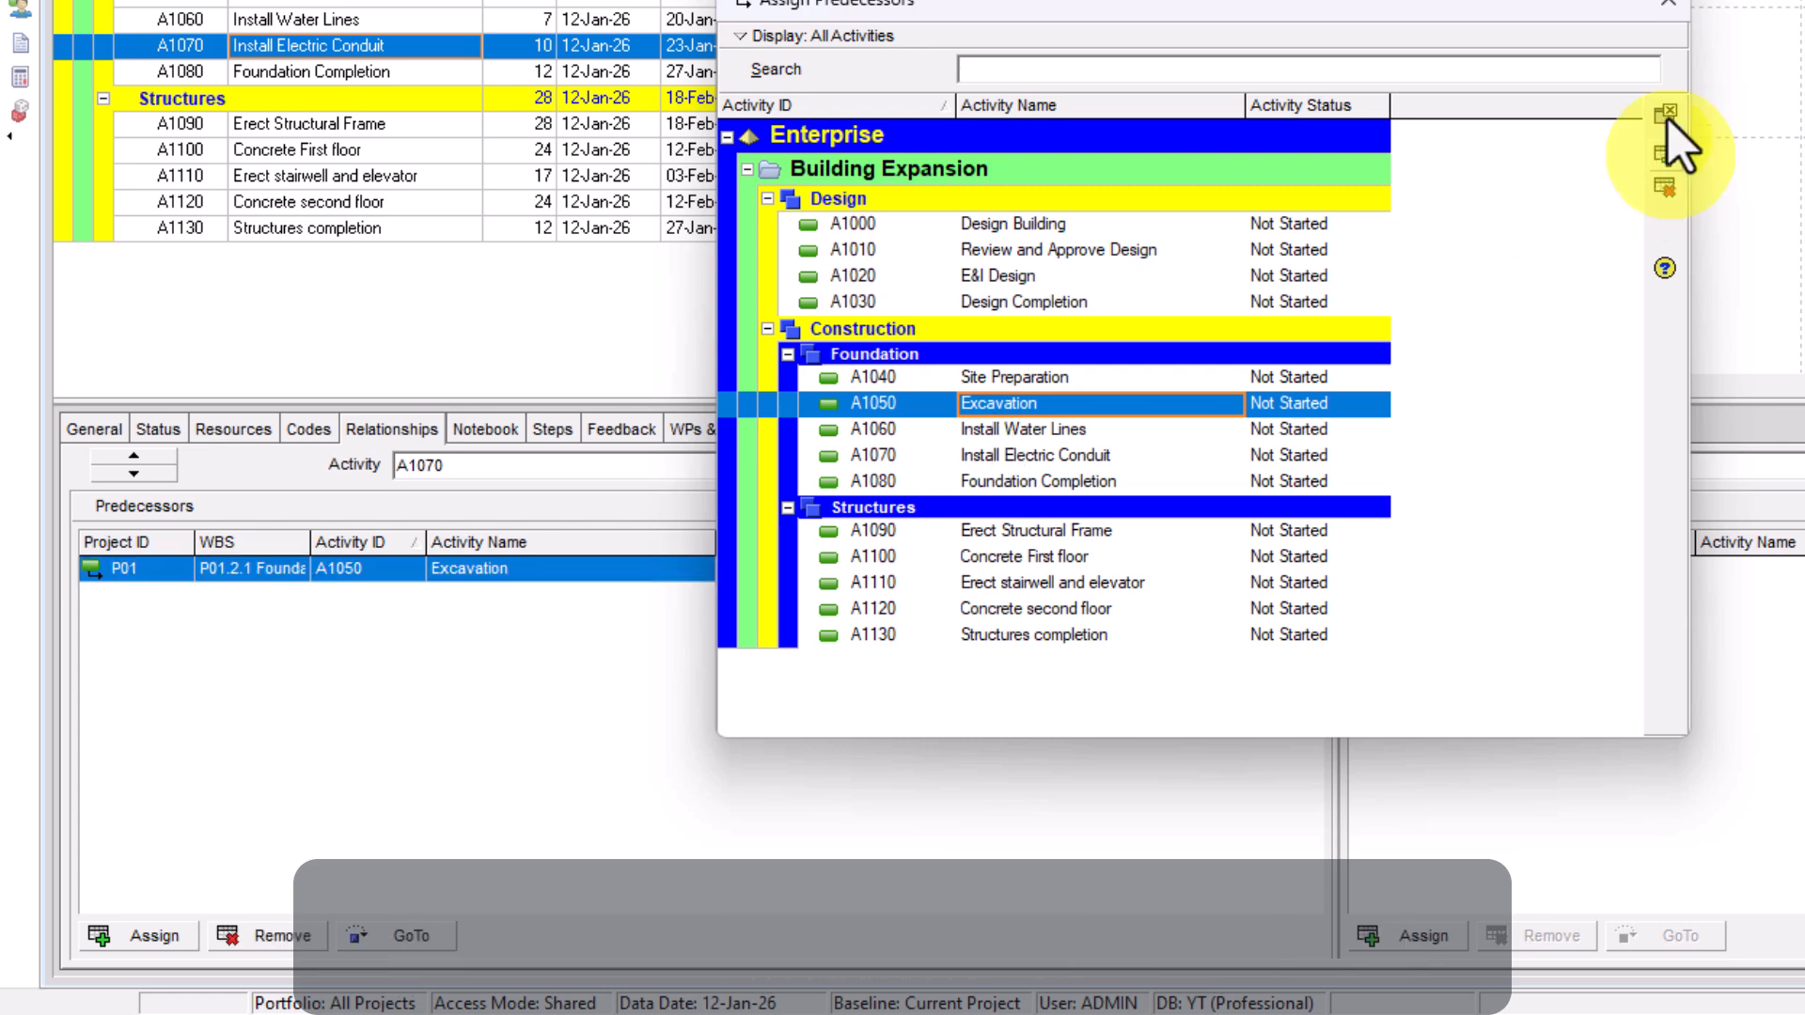
left_click(1669, 4)
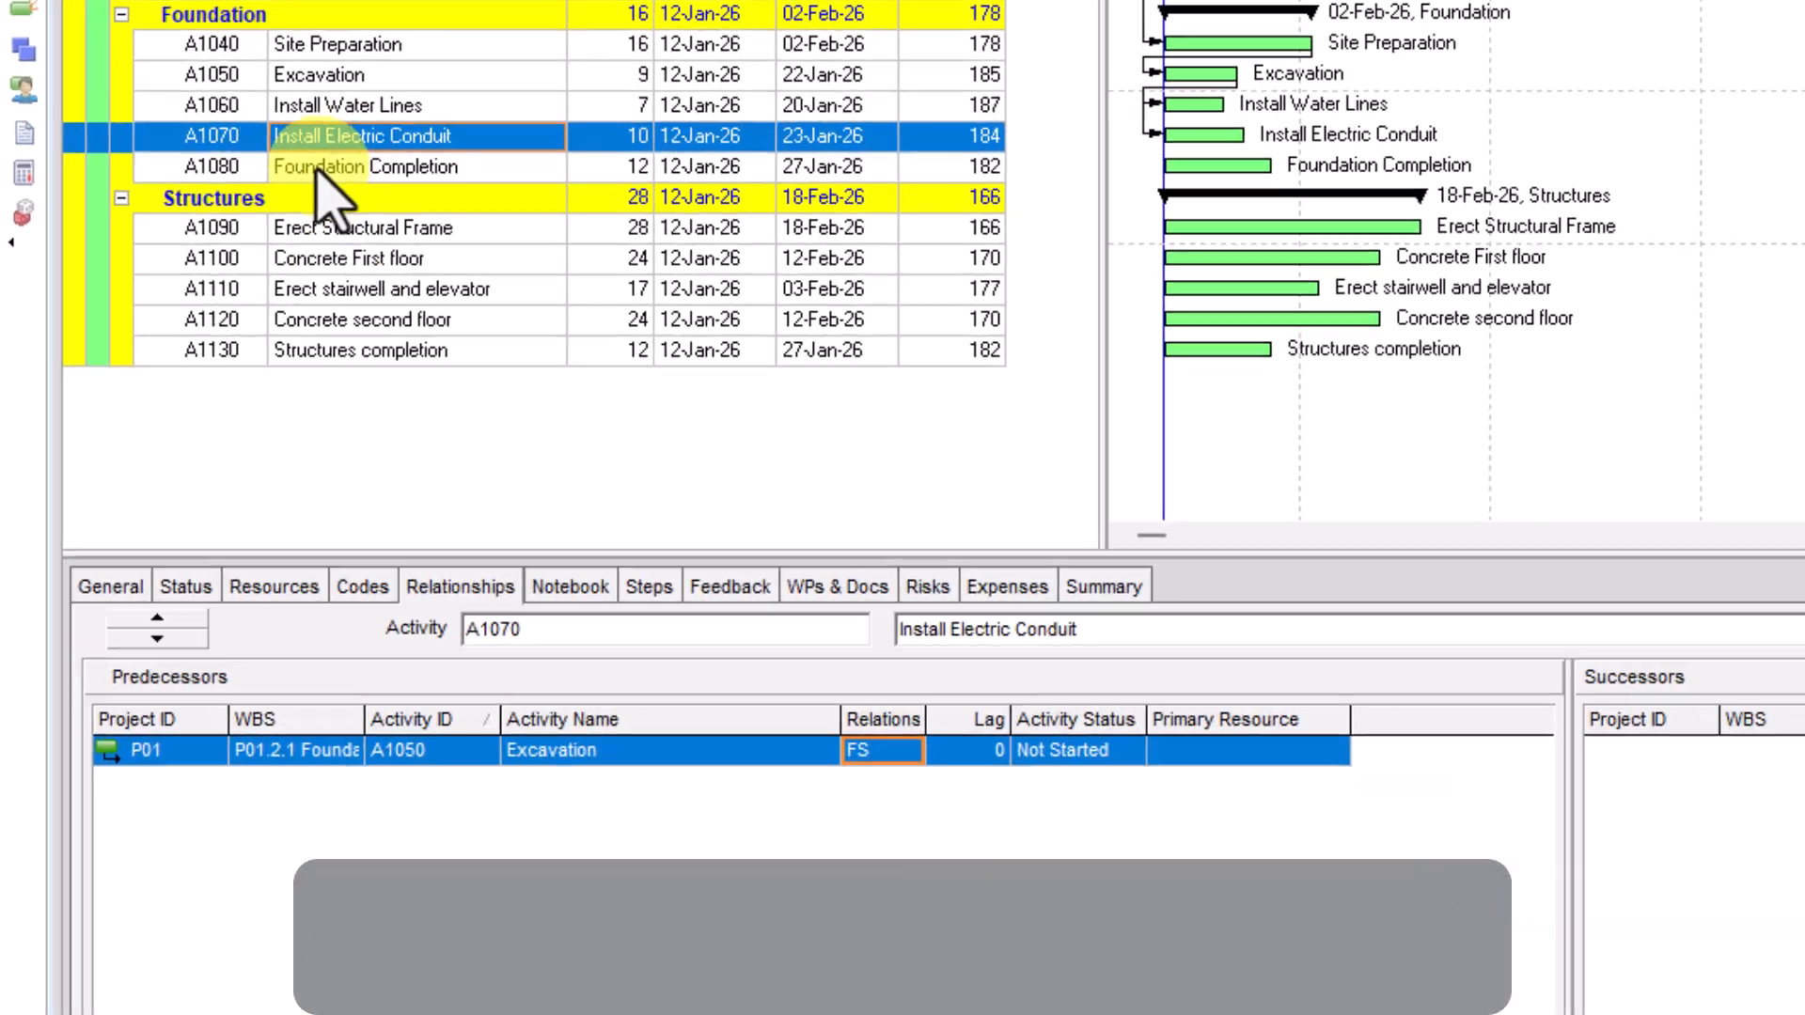
Assign both Install Water Lines (A1060) and Install Electric Conduit (A1070) as predecessors of Foundation Completion (A1080)
left_click(409, 394)
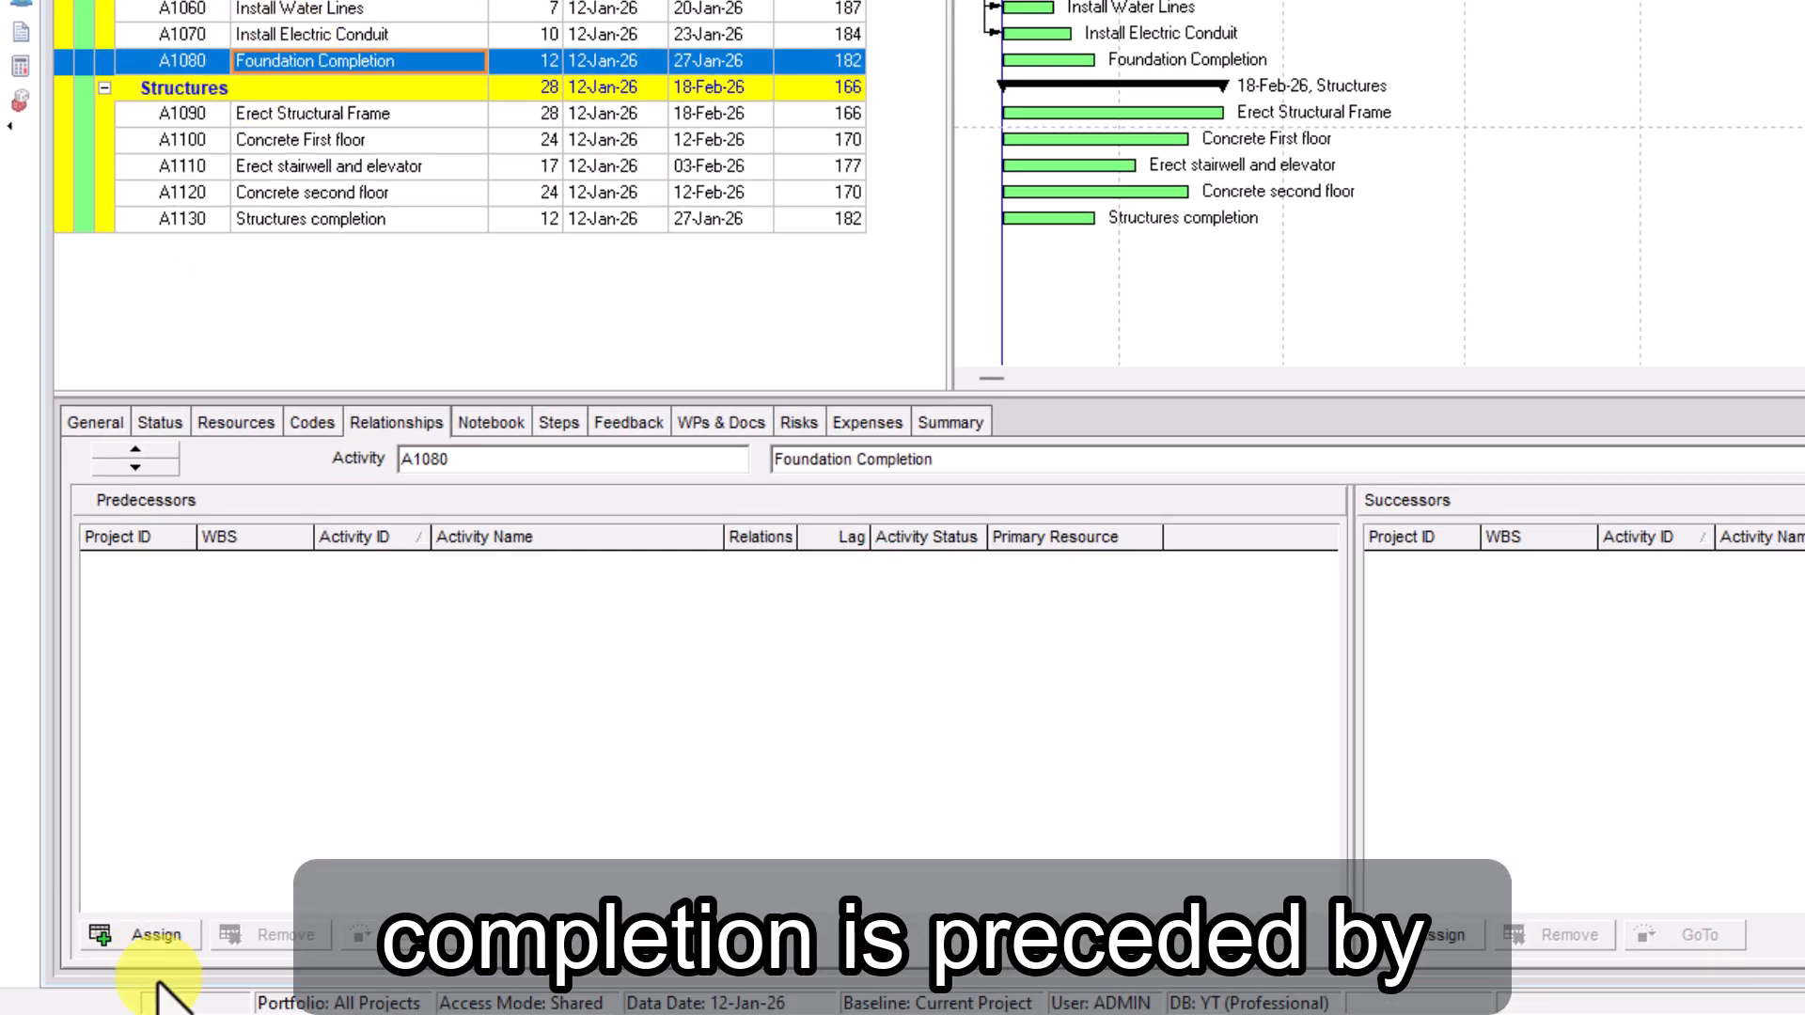
left_click(141, 935)
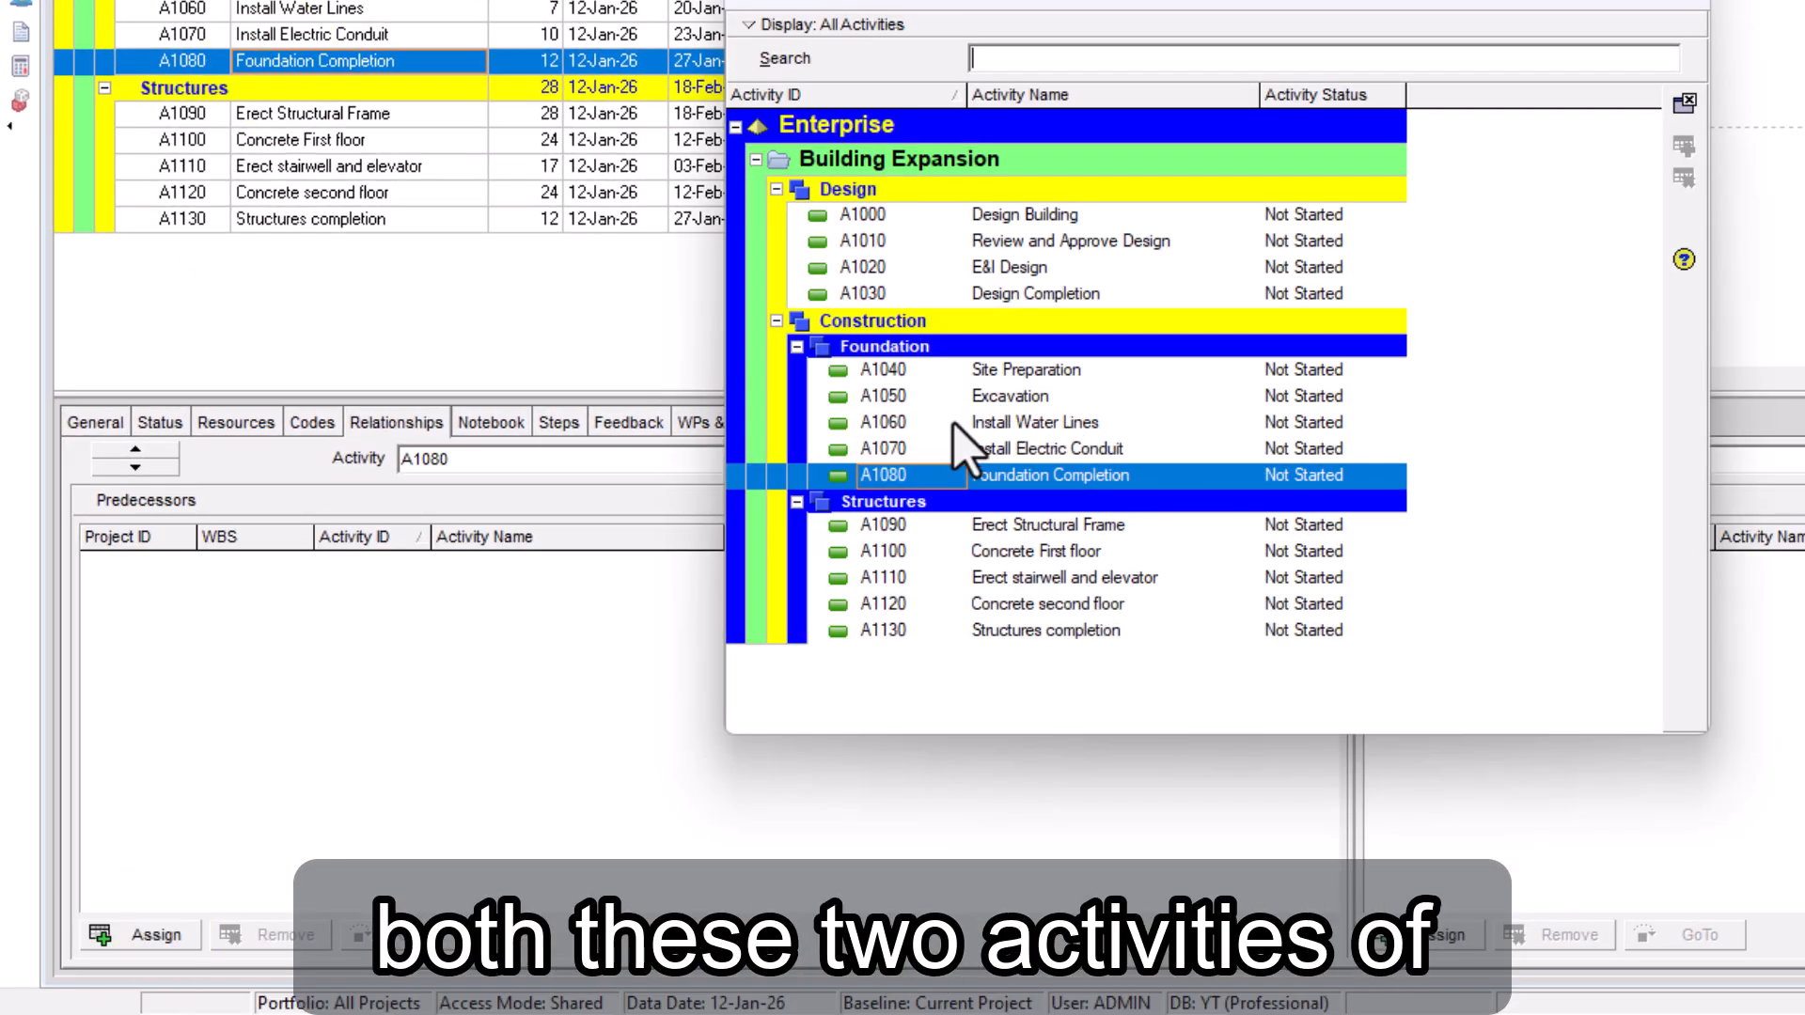
left_click(1016, 422)
left_click(1044, 449, "shift")
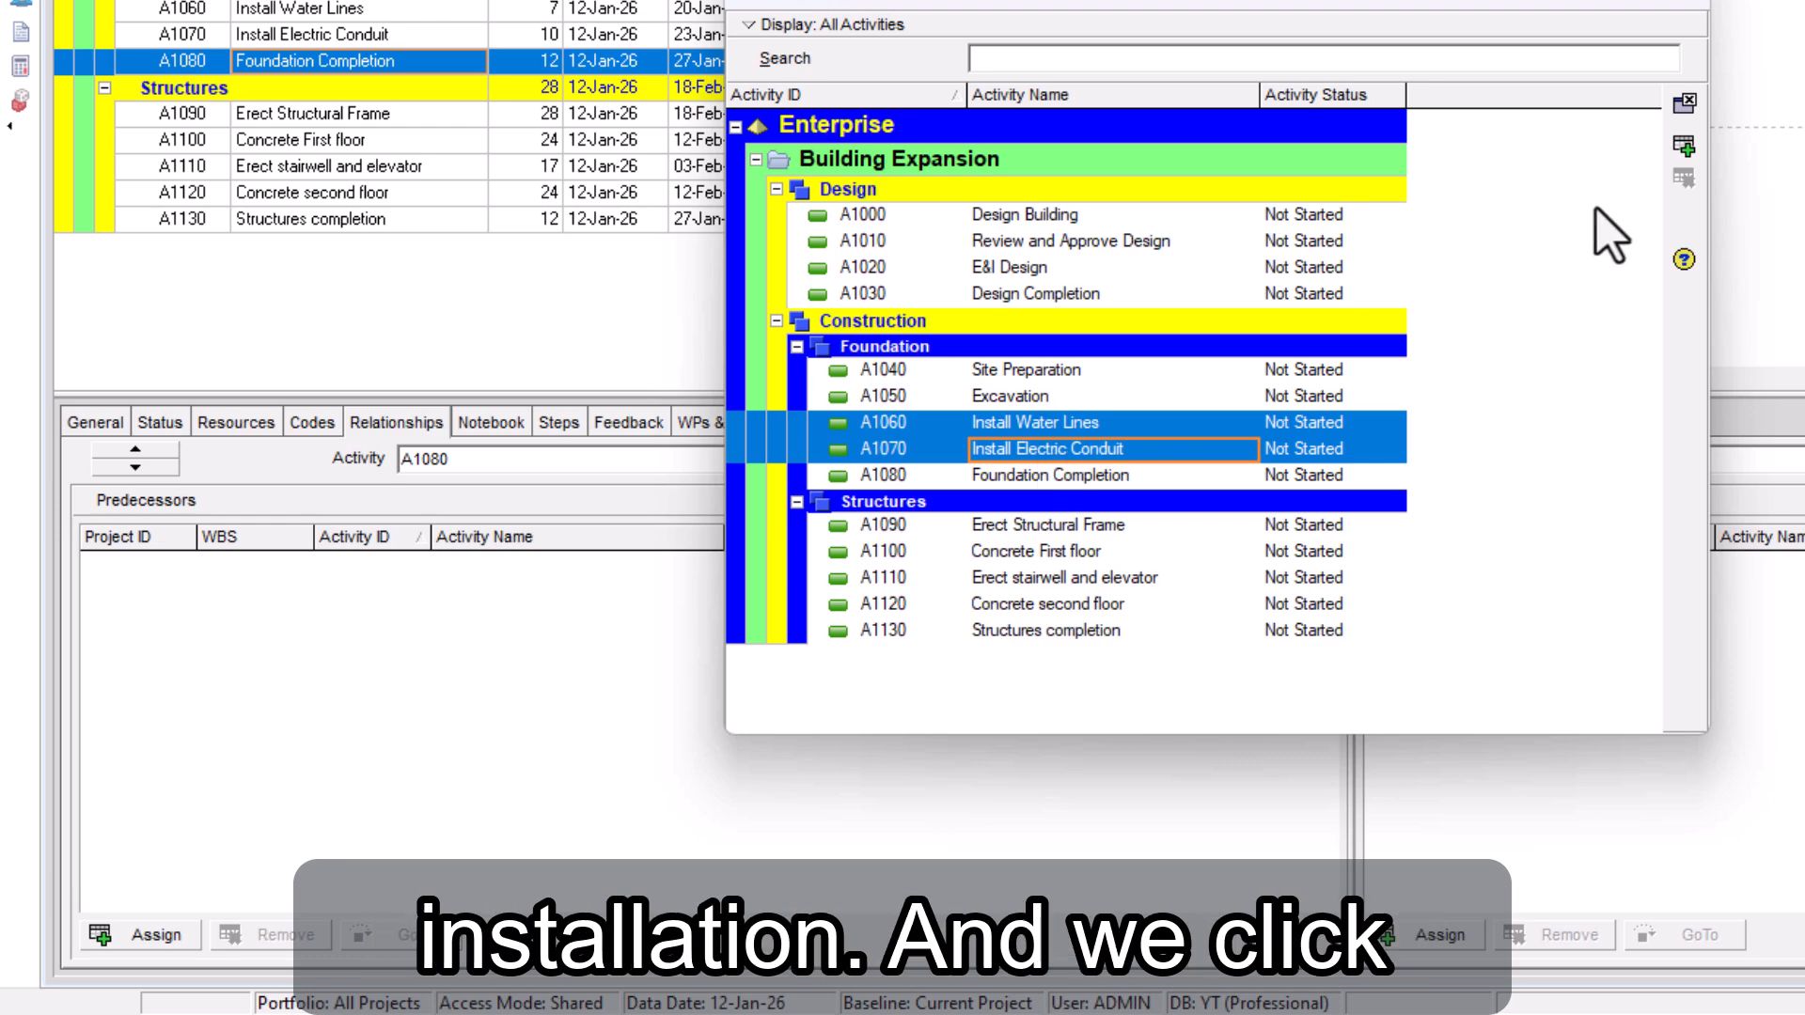
left_click(1684, 145)
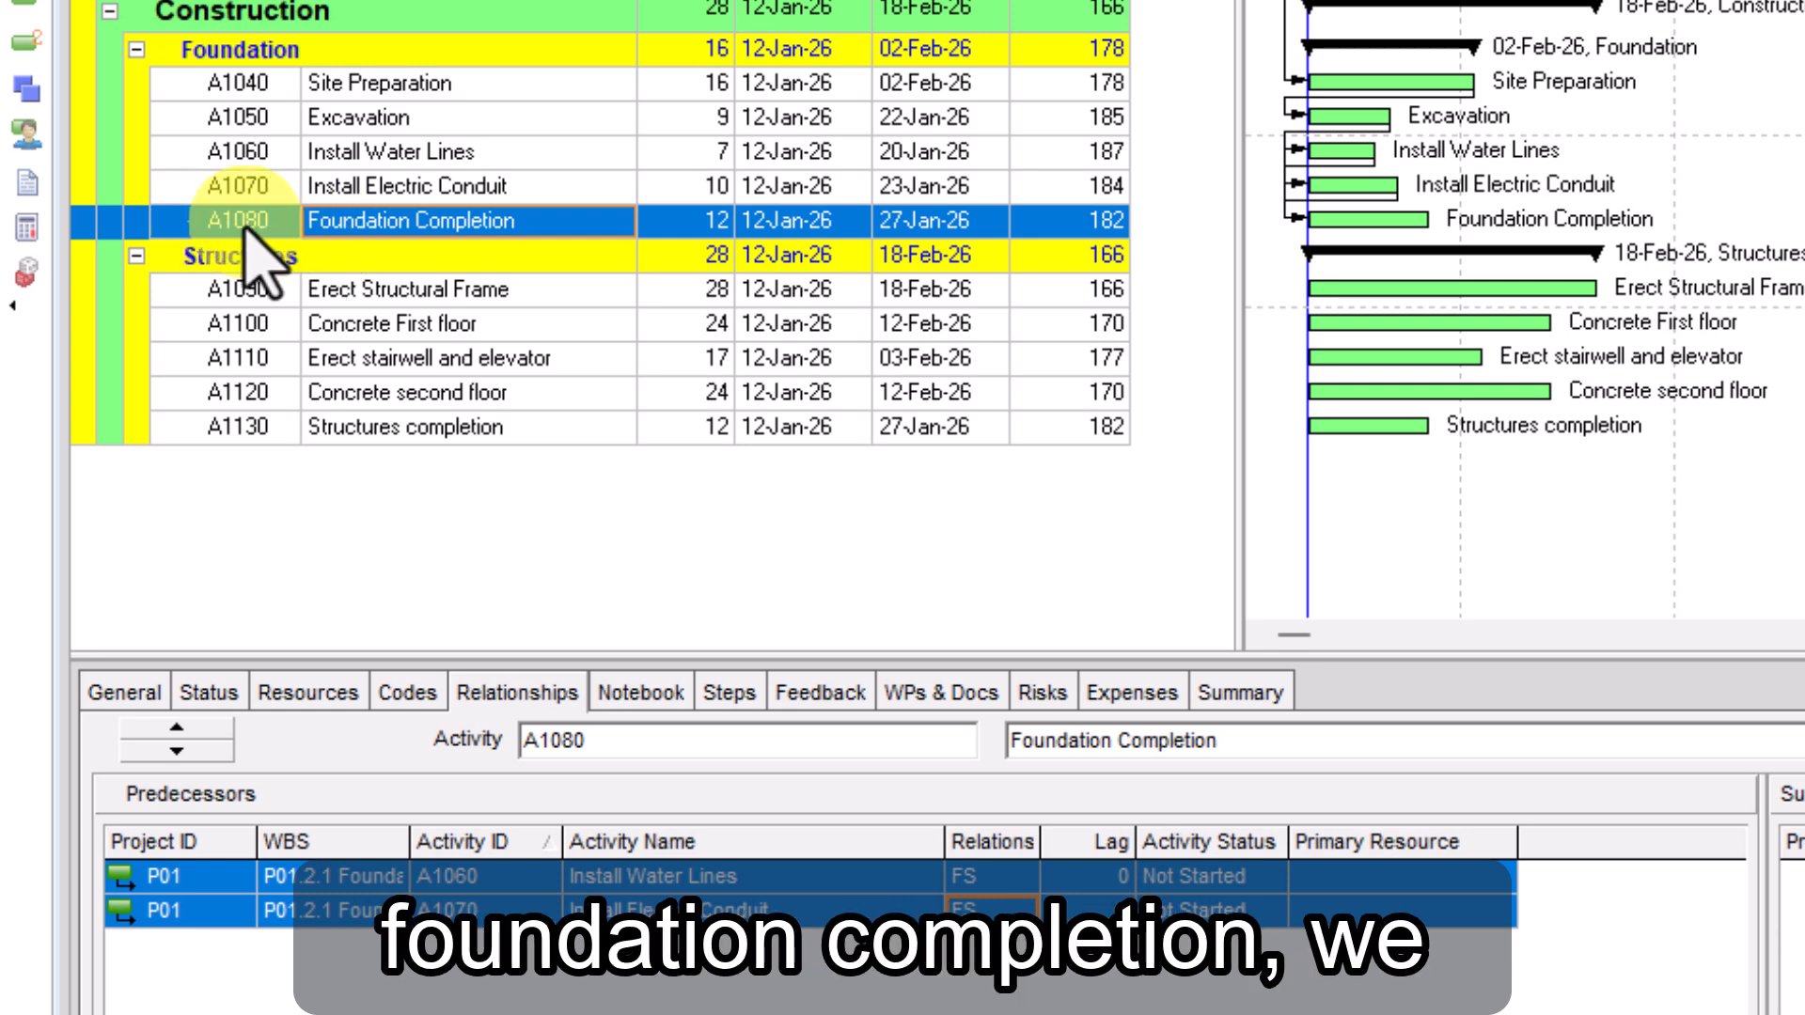
Link the activities from Foundation Completion (A1080) through Structures completion (A1130) in sequence
left_click(248, 437, "shift")
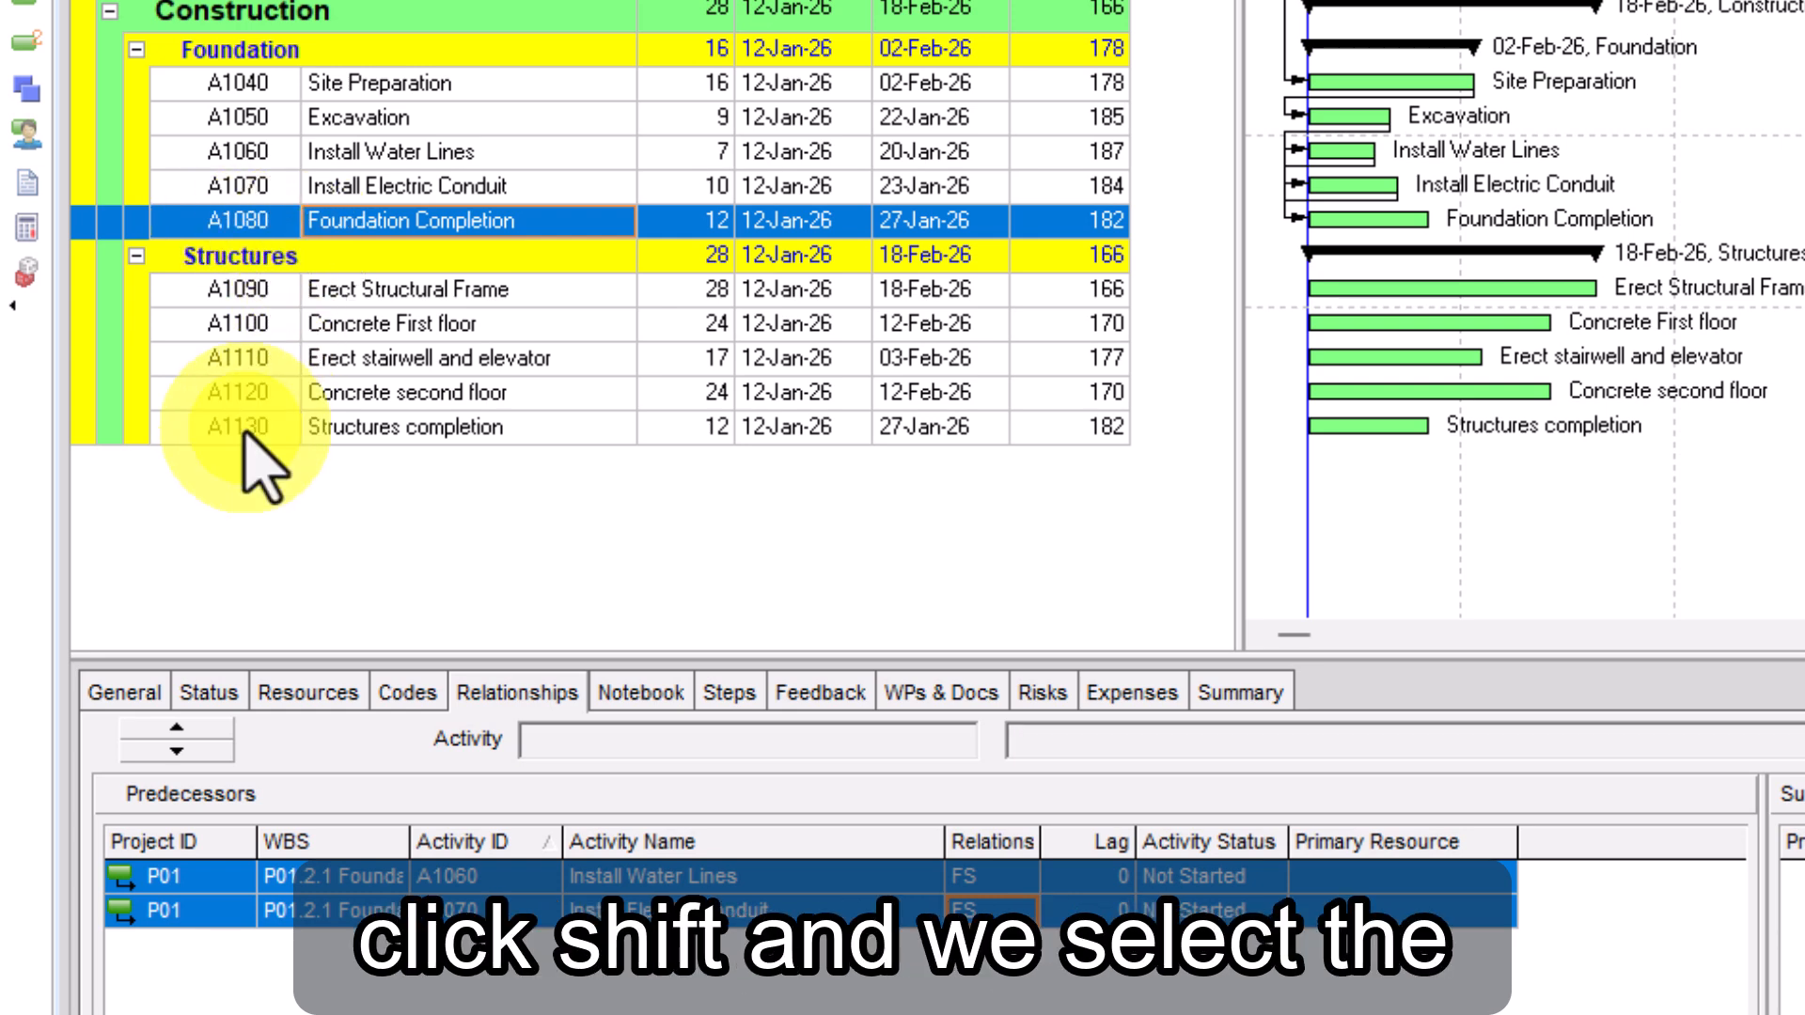
right_click(344, 361)
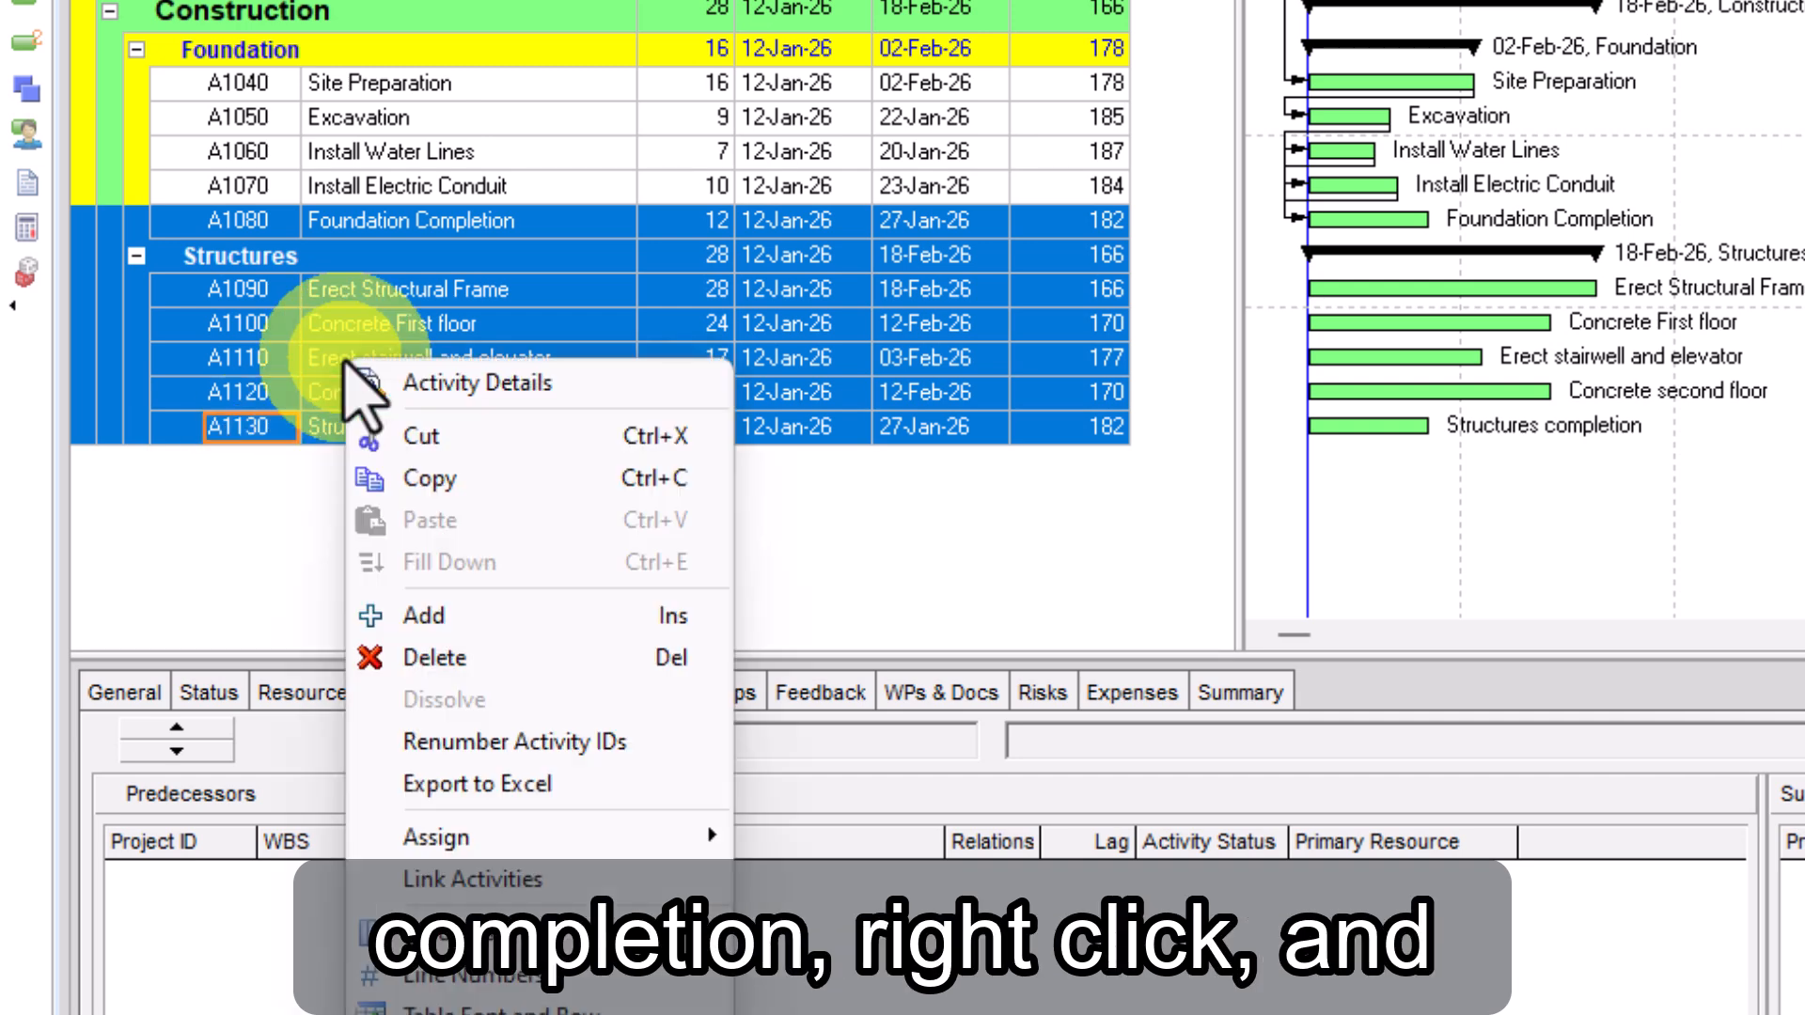
left_click(461, 879)
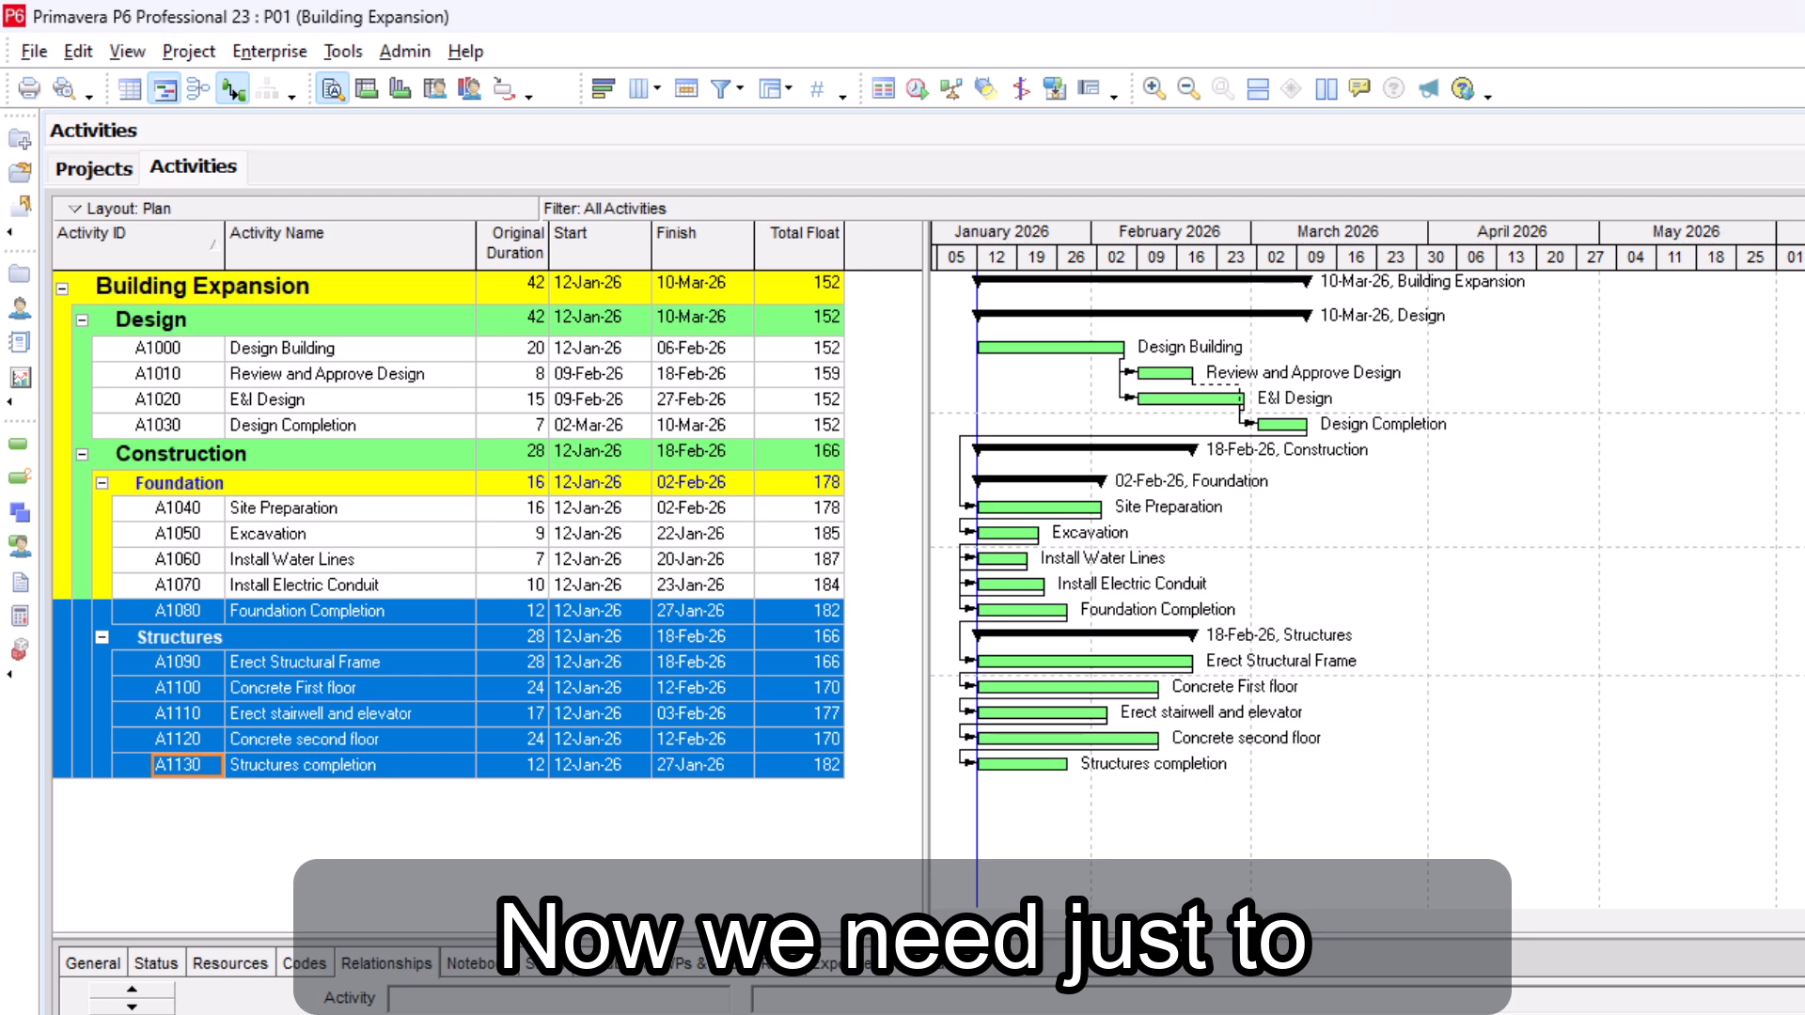
Schedule the project and compress the Gantt chart timescale to fit the full project duration
left_click(915, 96)
left_click(1683, 679)
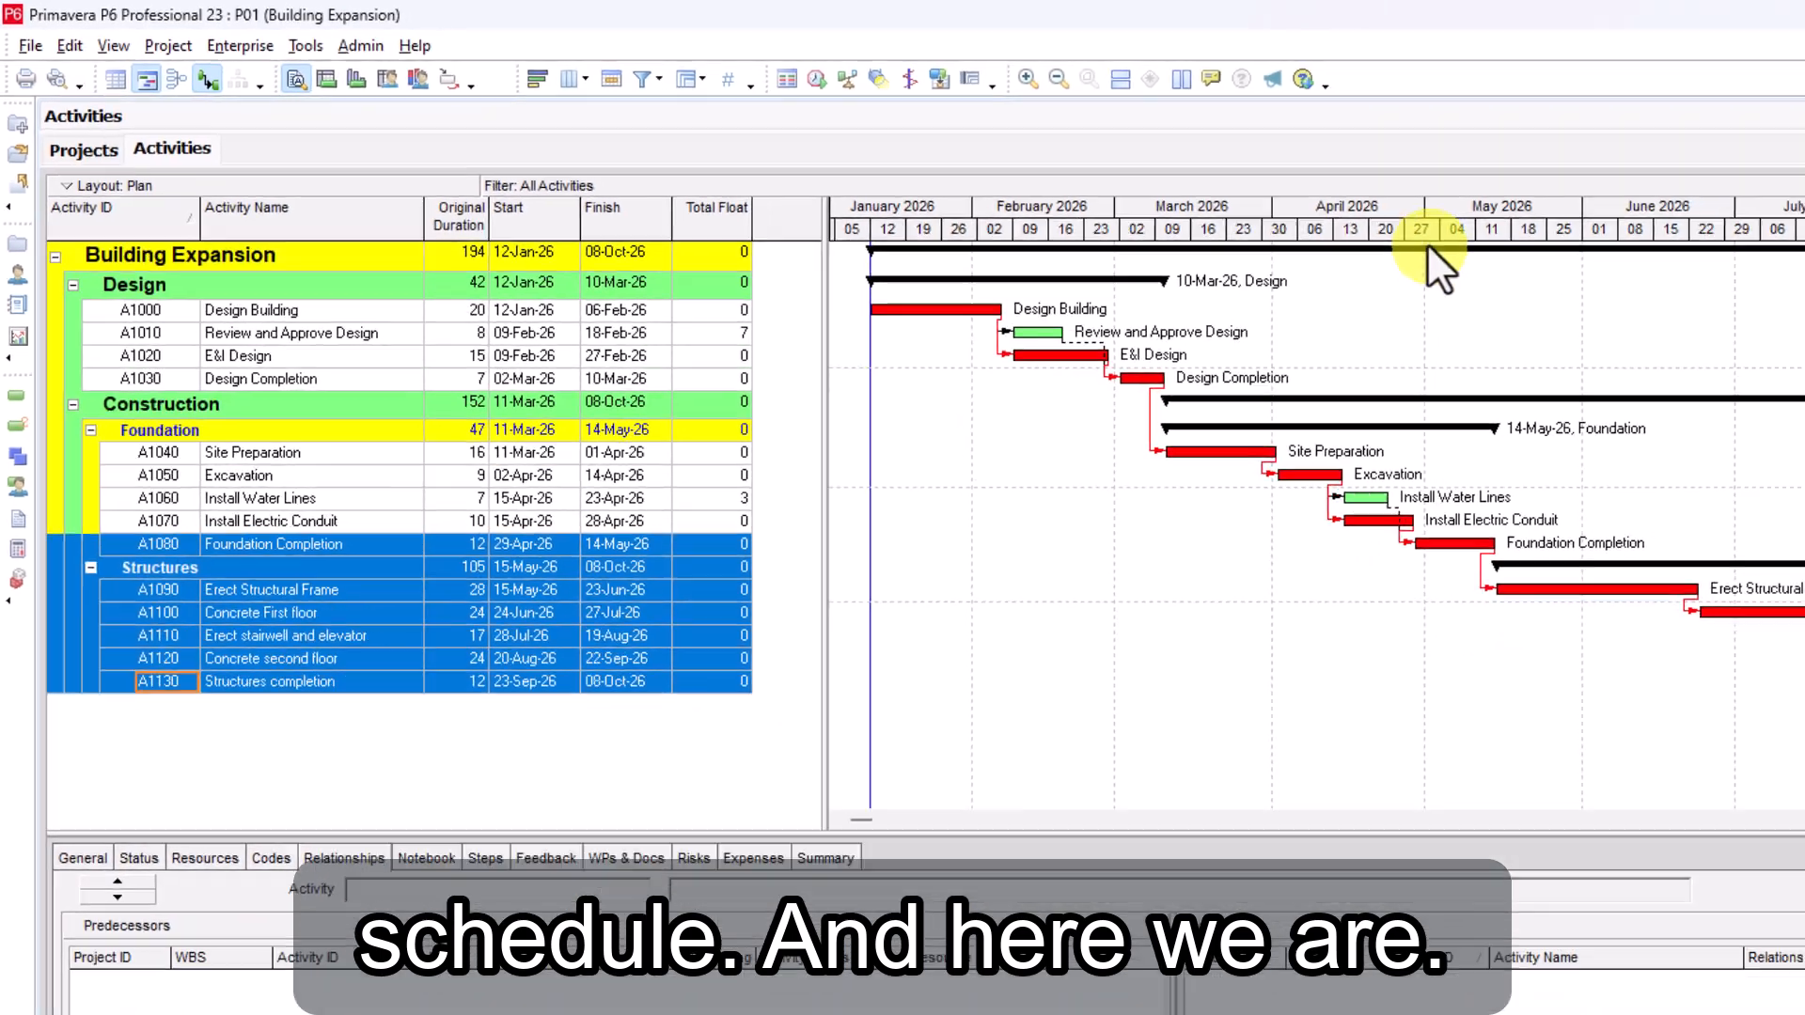
left_click_drag(1600, 263, 1367, 267)
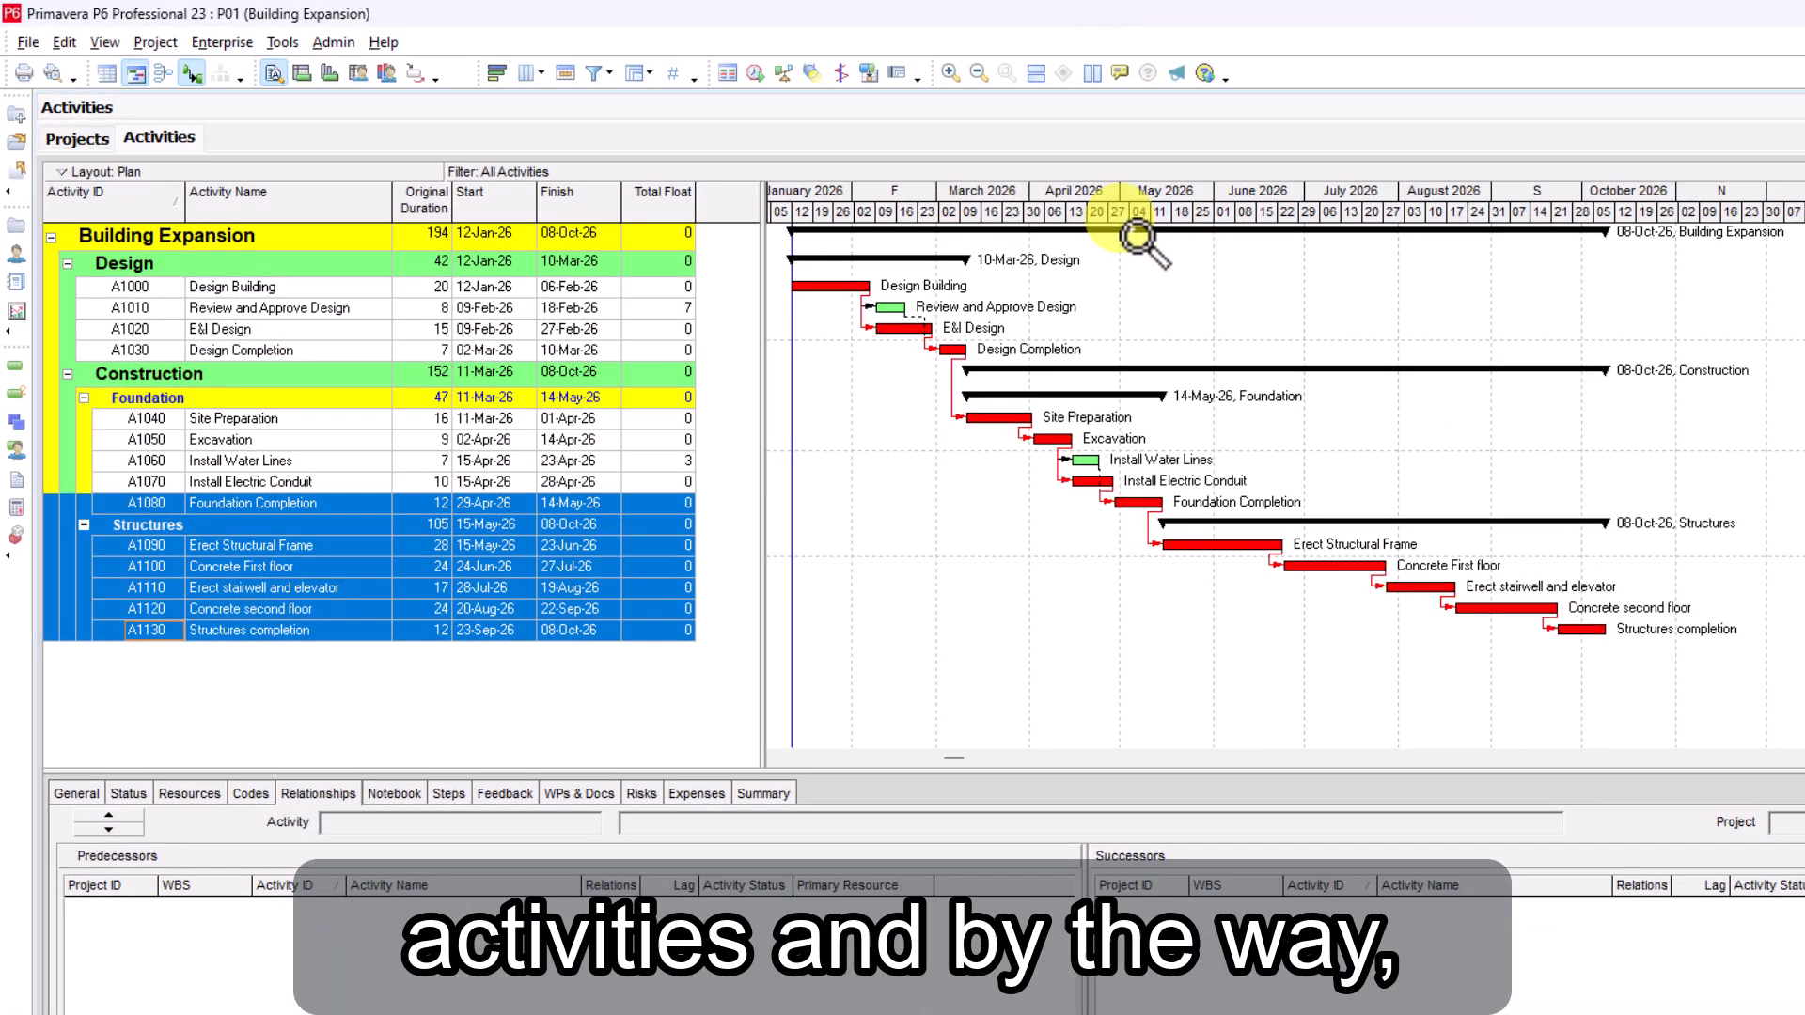